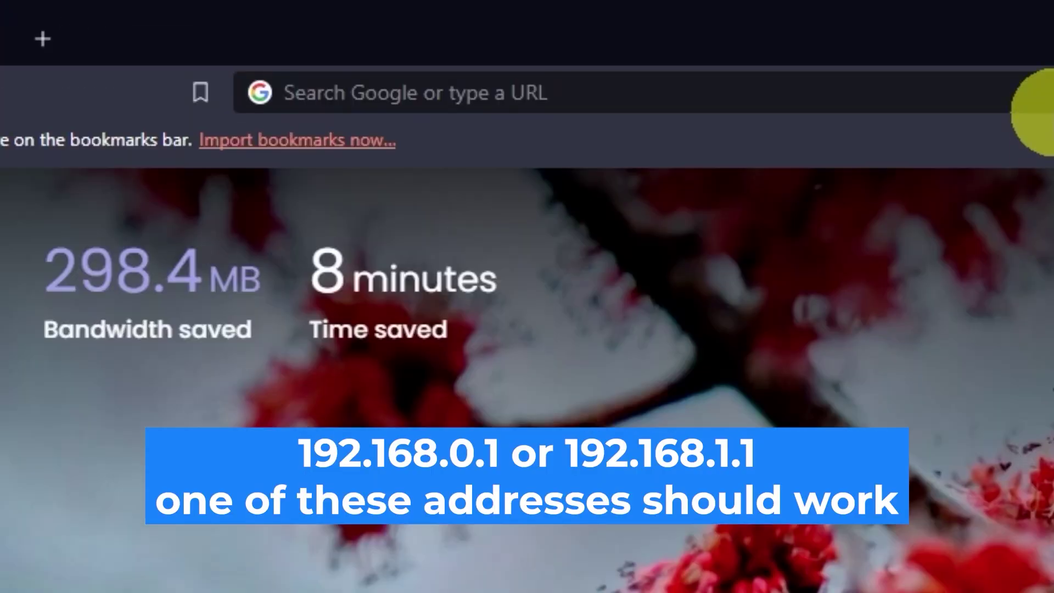
Load the router's web page at 192.168.0.1 in Brave
click(524, 35)
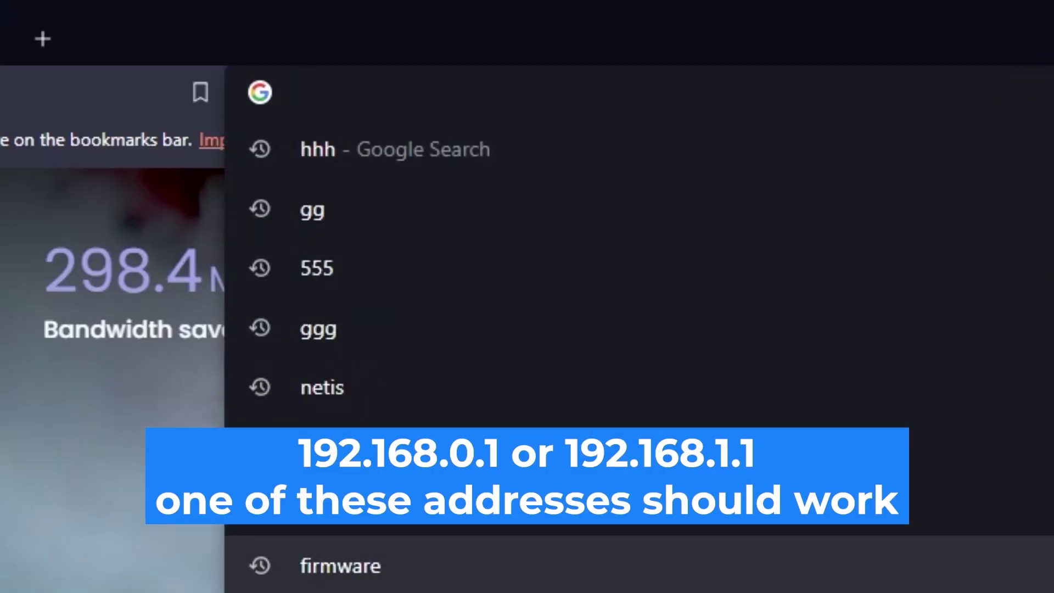
text(192.1)
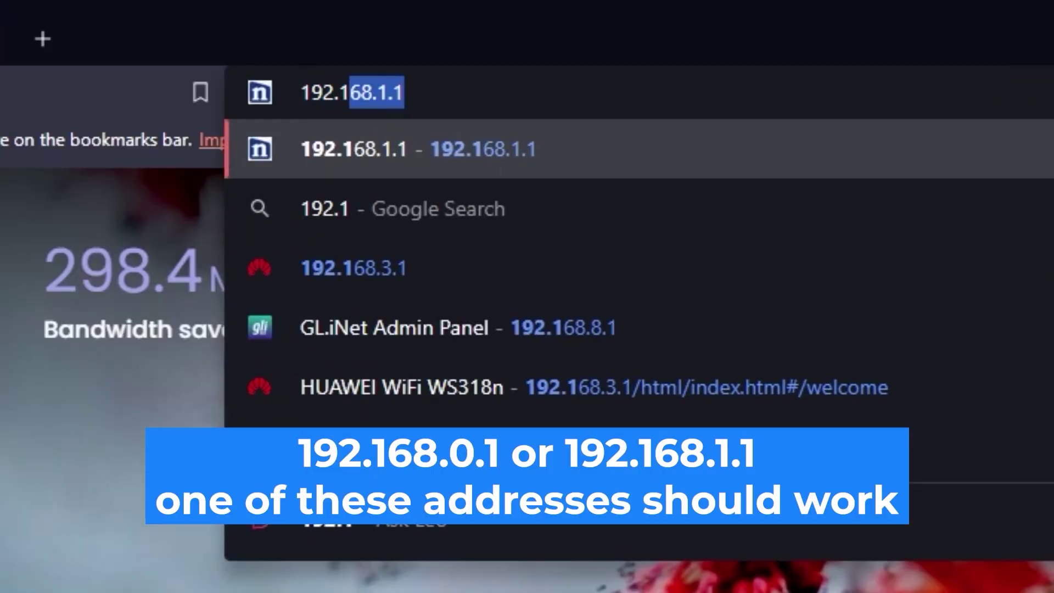
text(68.0.1)
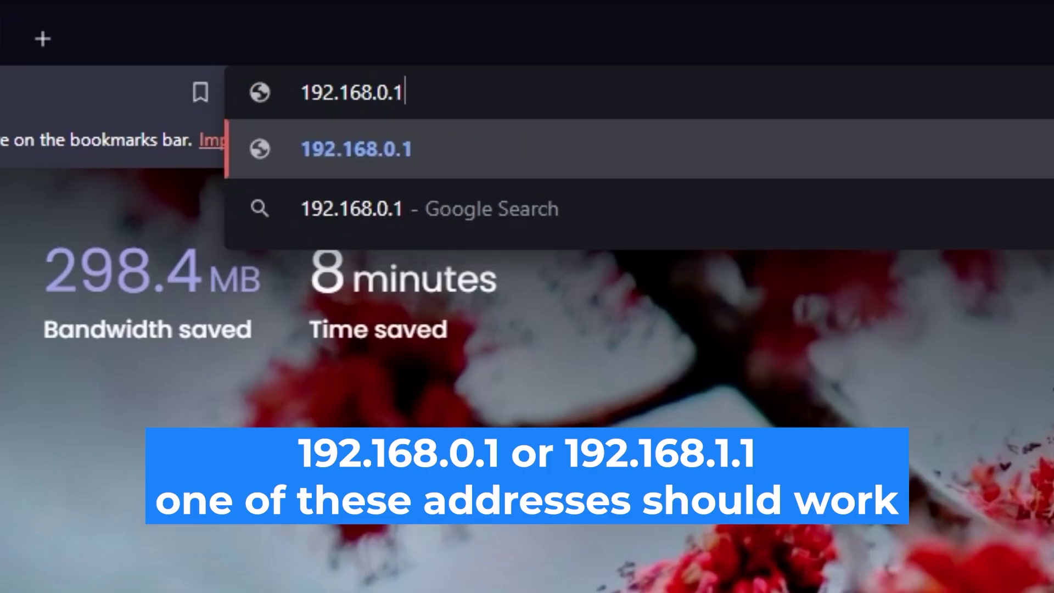
key(Return)
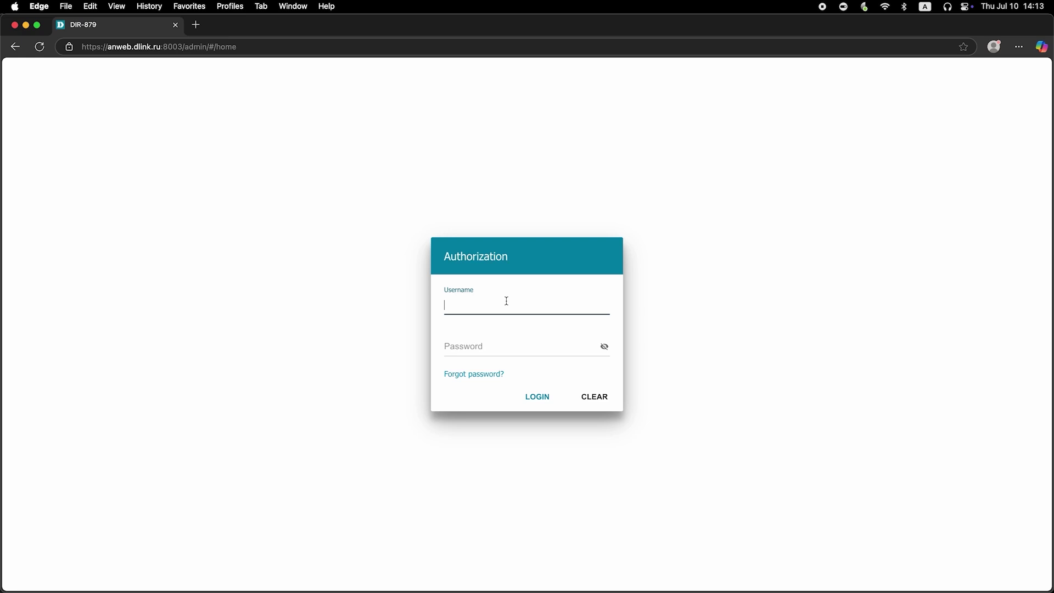
Enter username admin and the default password, check it, and try logging in
text(admin)
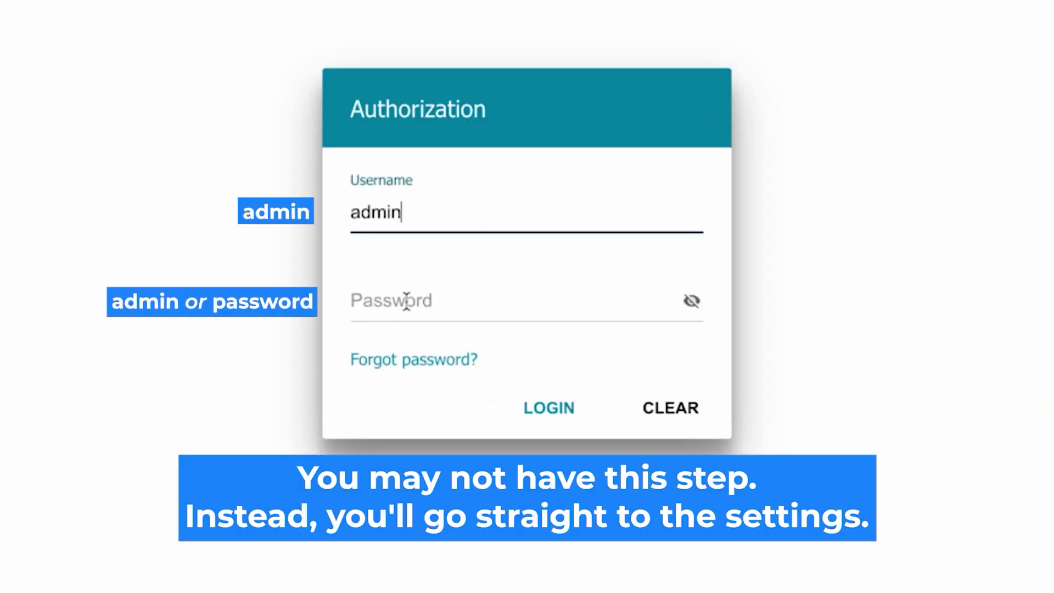
click(405, 301)
text(adssword)
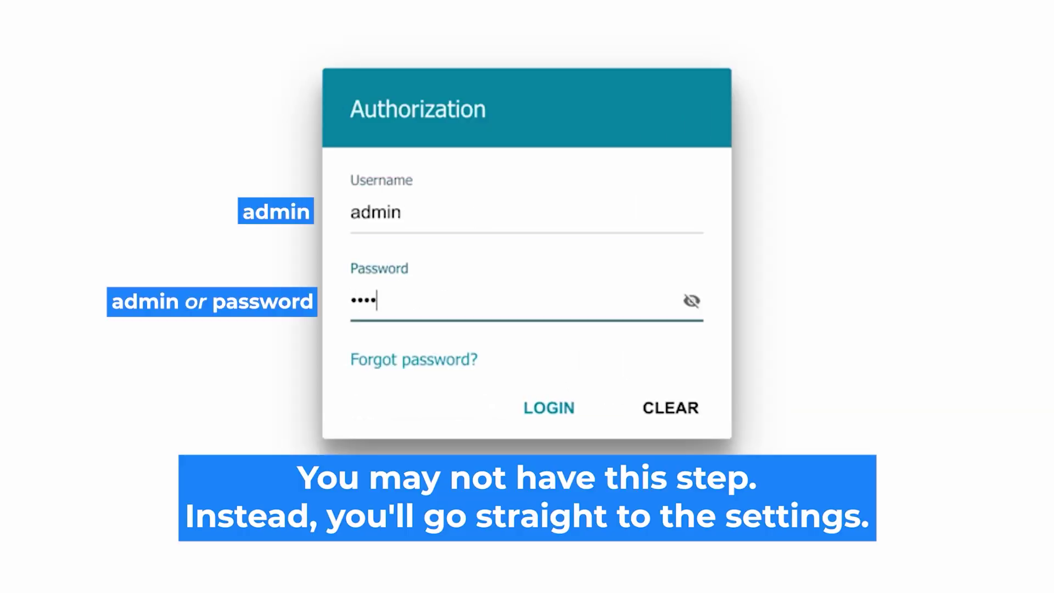
click(690, 301)
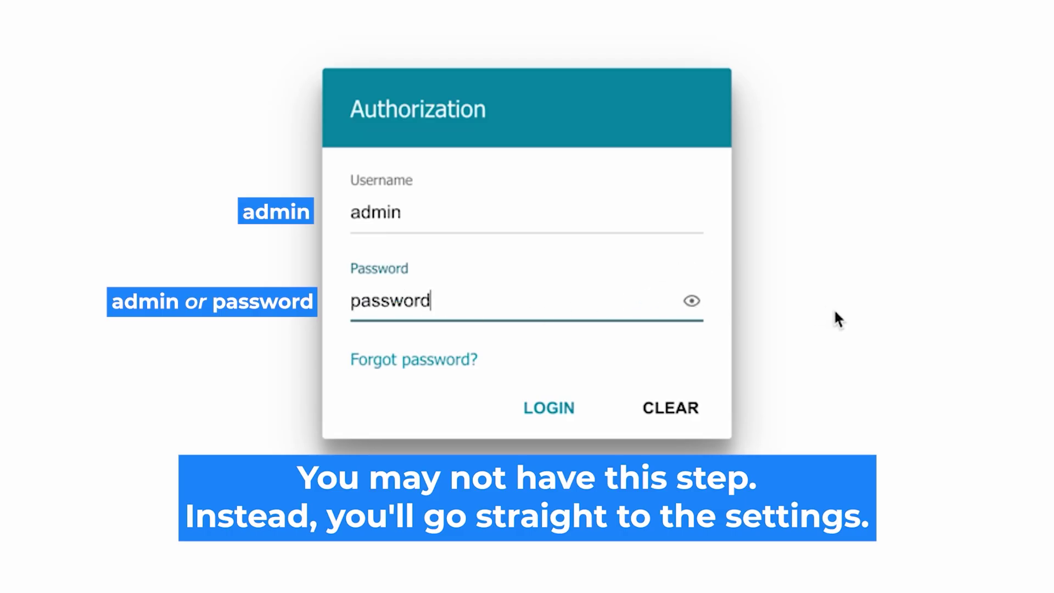
click(544, 406)
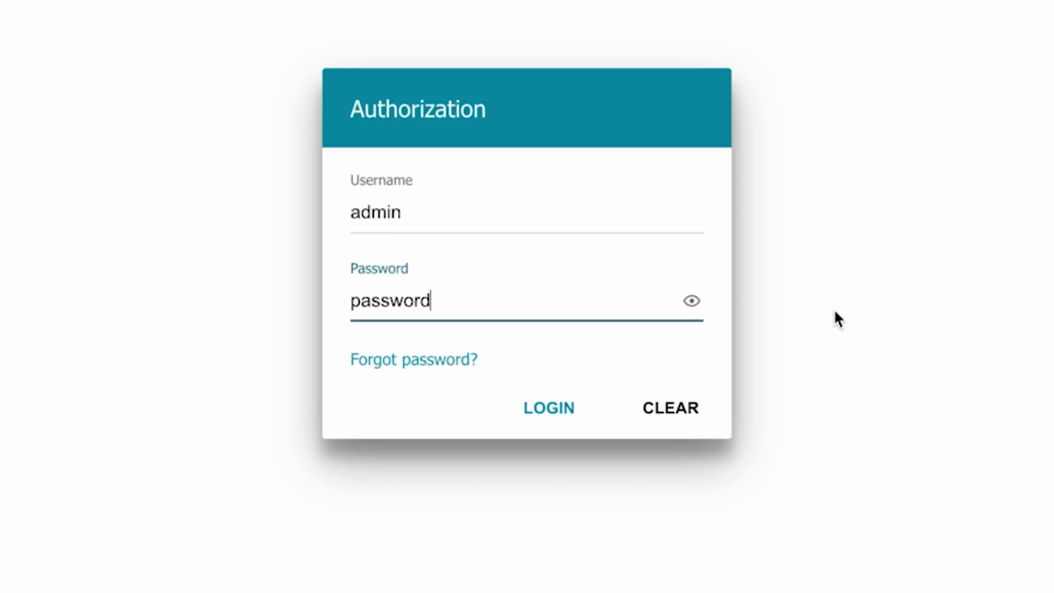
click(538, 407)
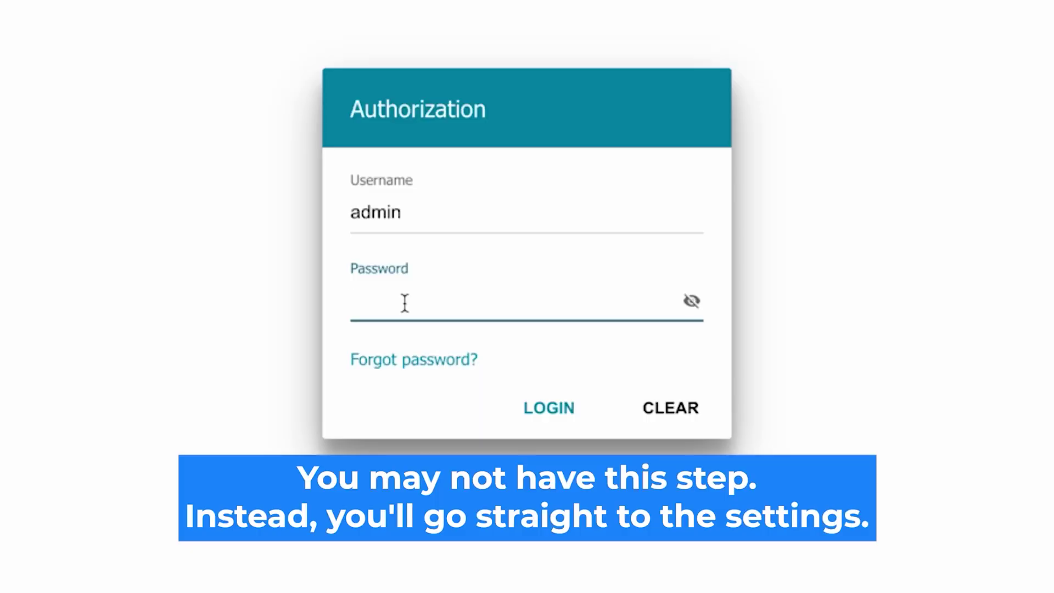
Re-enter the default password, verify it, and log in to the router
text(•••••••)
text(d)
click(691, 301)
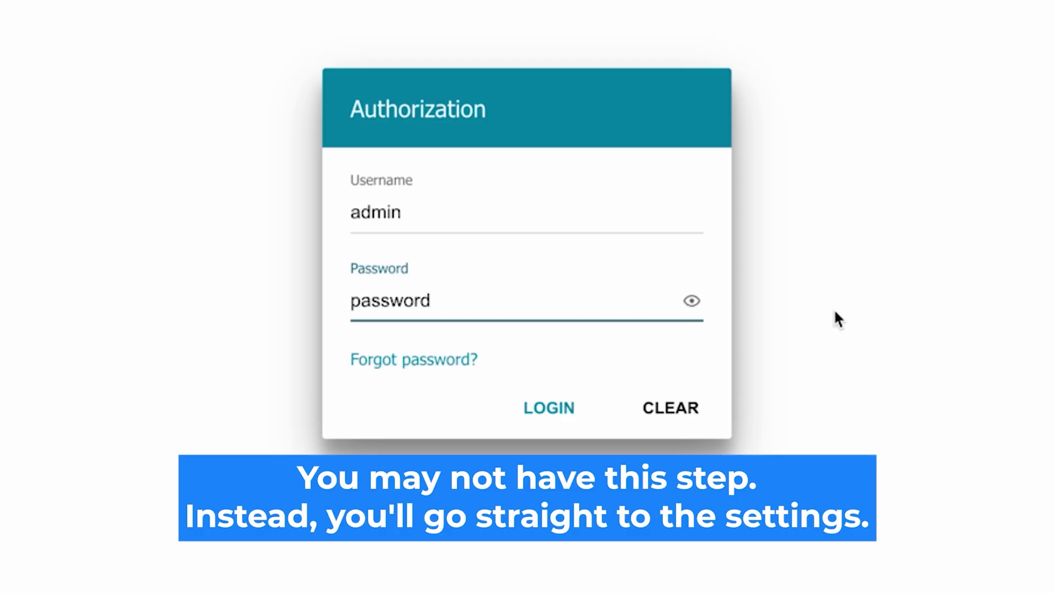
click(529, 407)
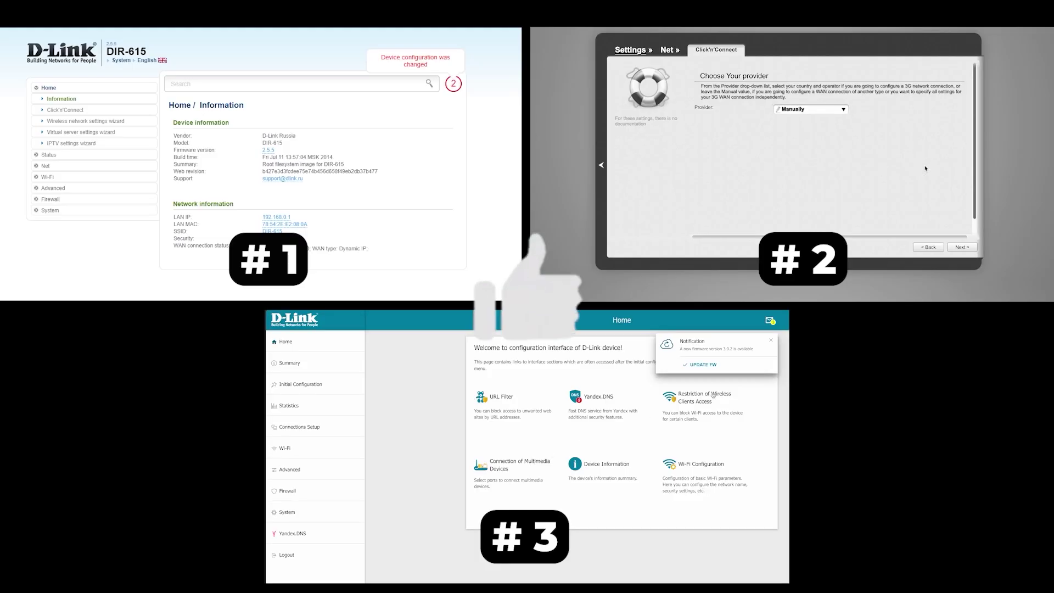
Dismiss the new-firmware notice and look through the Click'n'Connect setup page
click(771, 341)
click(965, 248)
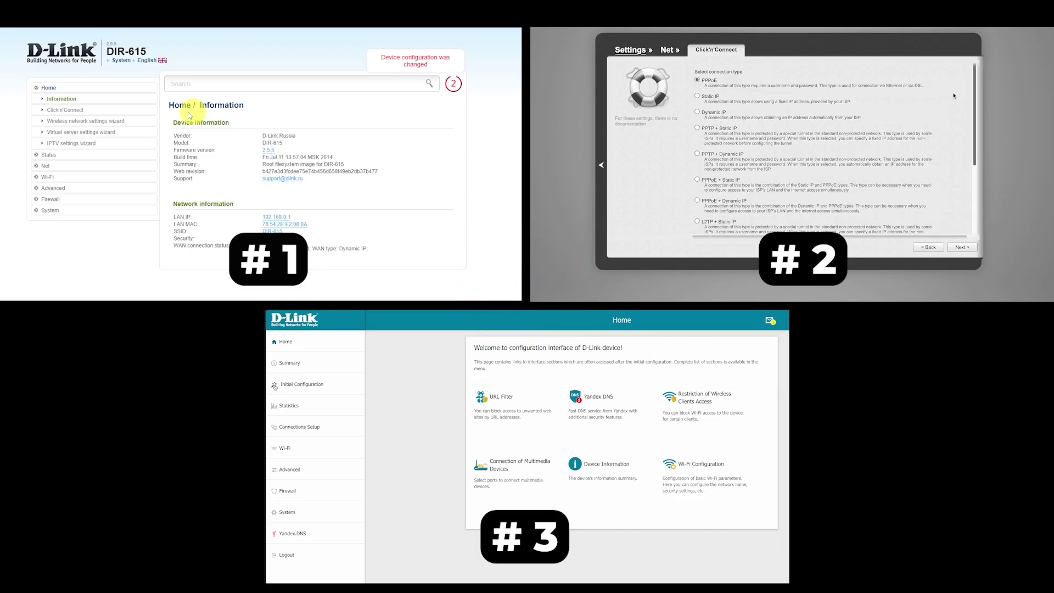
scroll(954, 96, down, 2)
click(78, 113)
scroll(954, 96, down, 3)
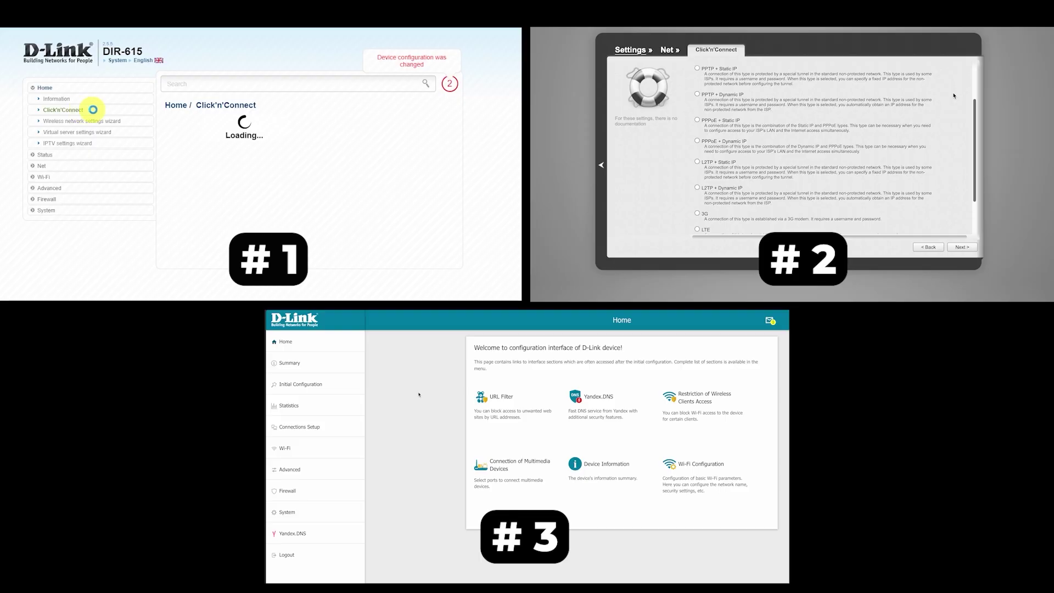
scroll(954, 95, up, 5)
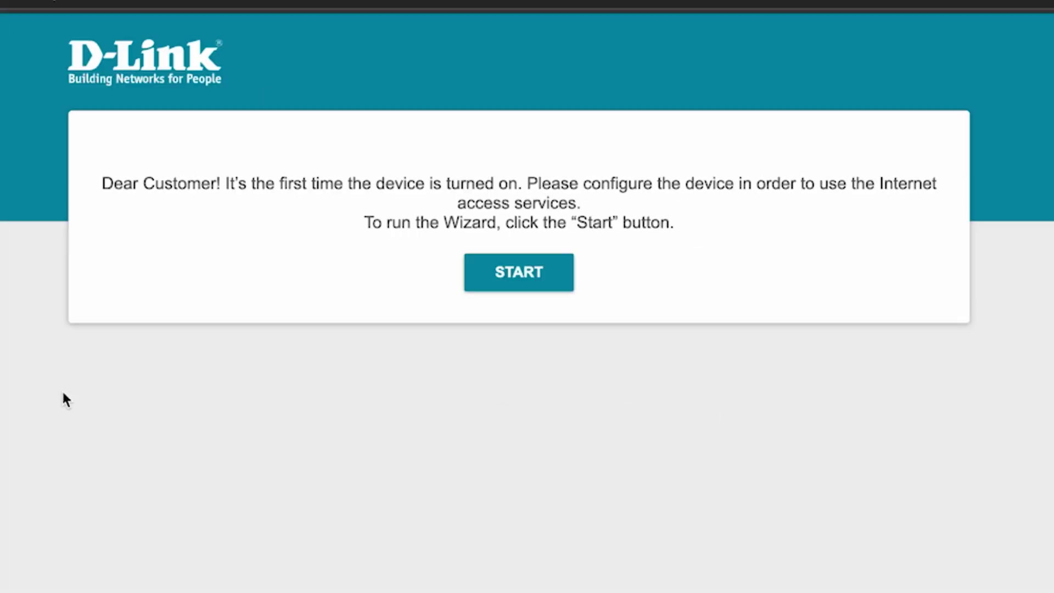
Start the setup wizard with English as the interface language
click(532, 292)
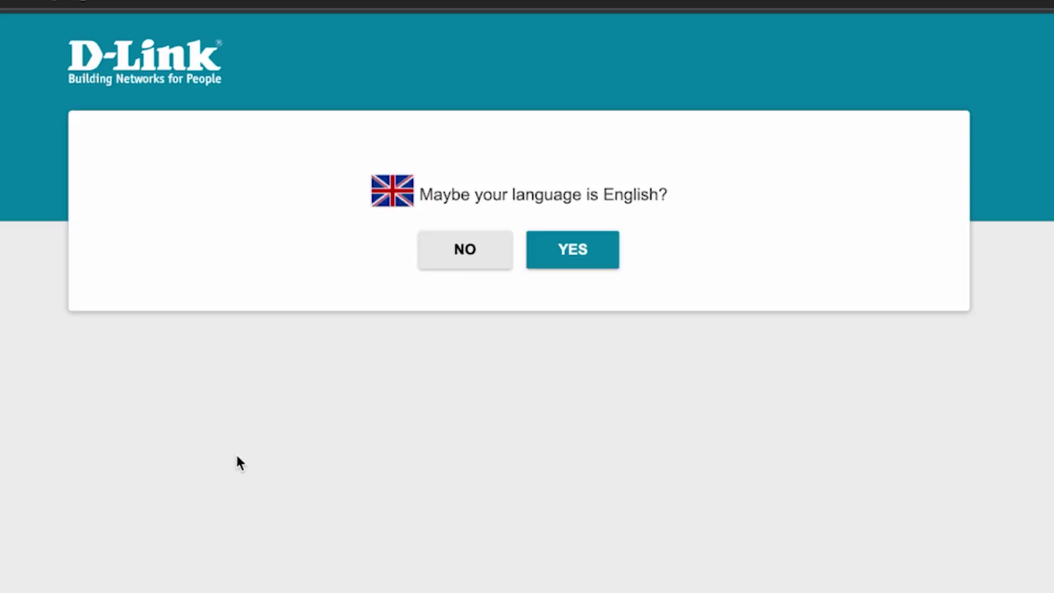
click(591, 251)
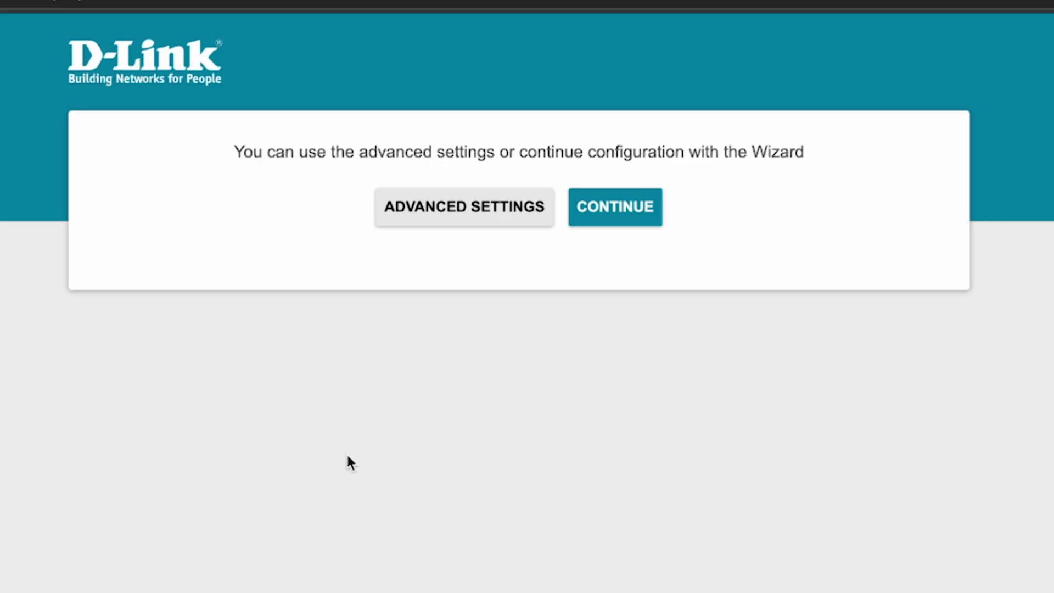
click(621, 217)
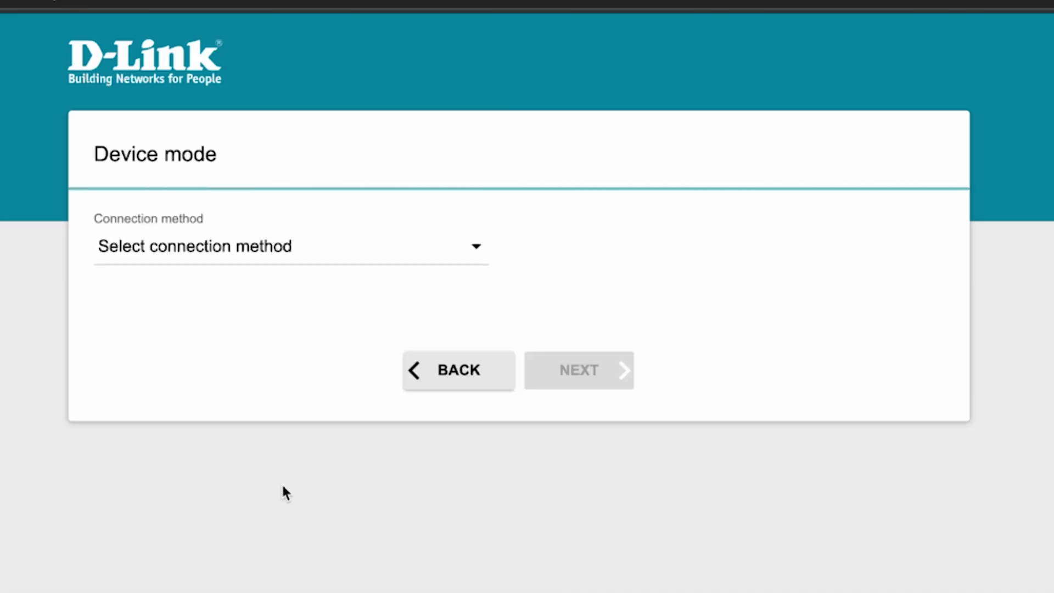
Set the device mode to Wired connection with Router work mode
click(420, 257)
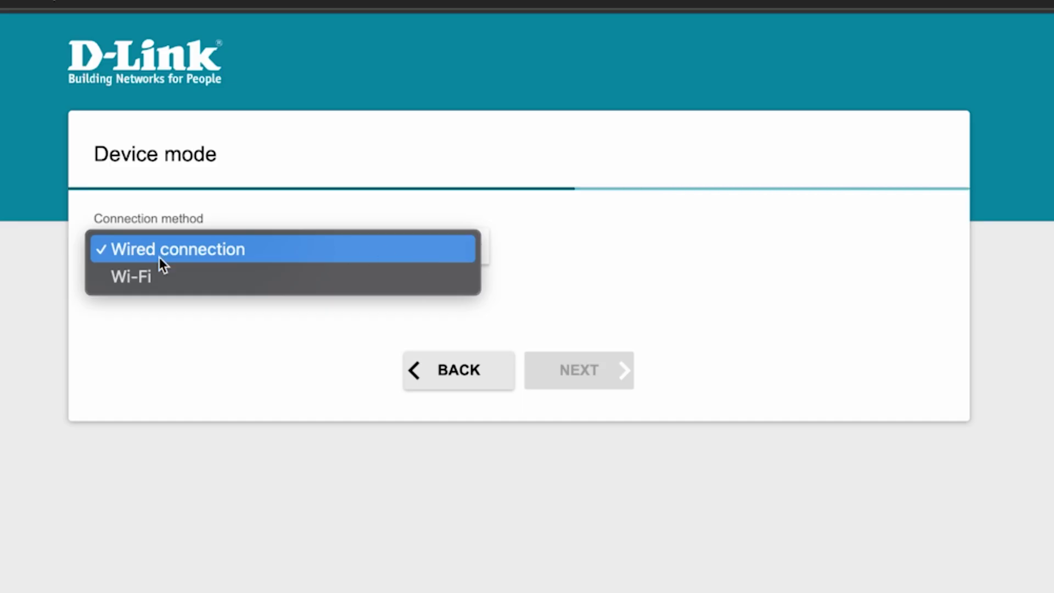
click(193, 250)
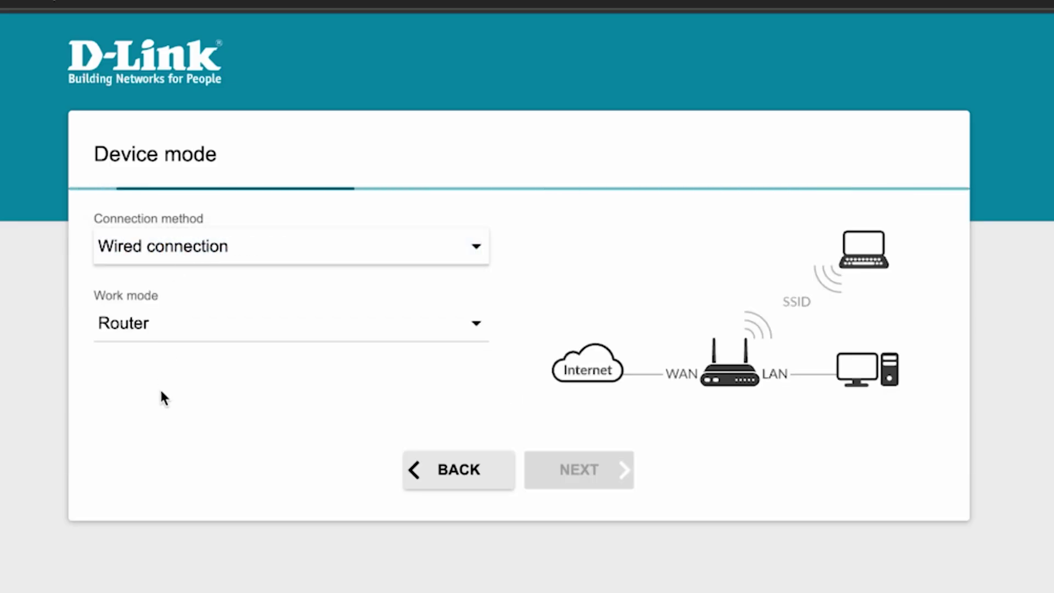
click(371, 323)
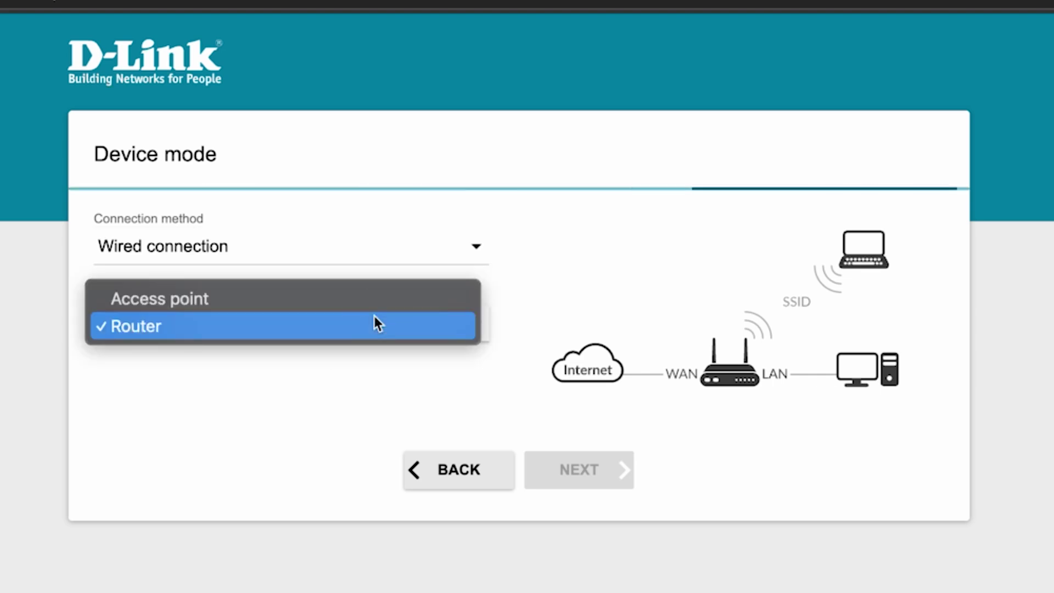
click(170, 330)
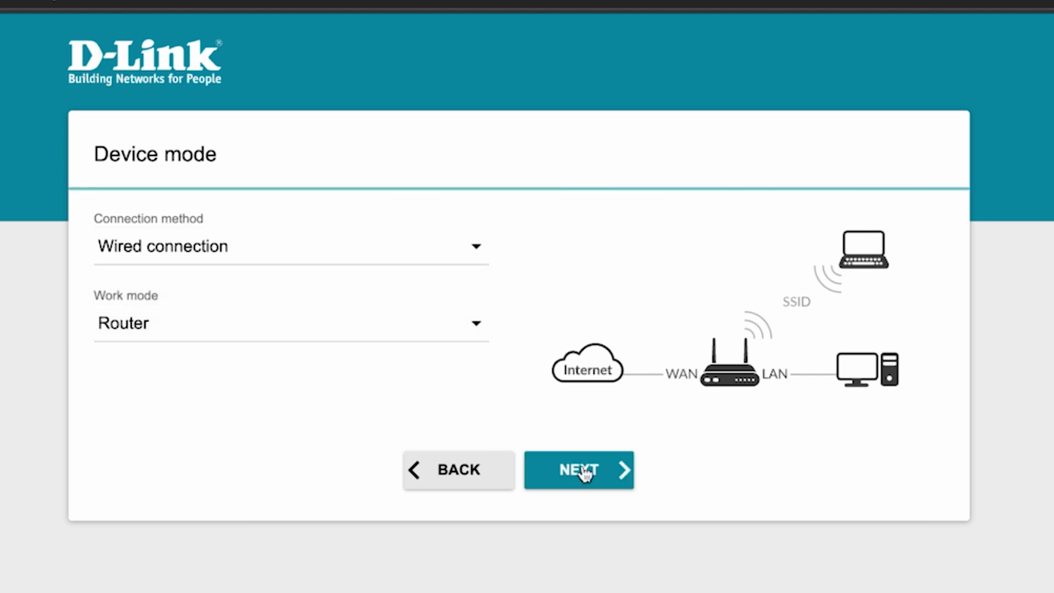
click(586, 471)
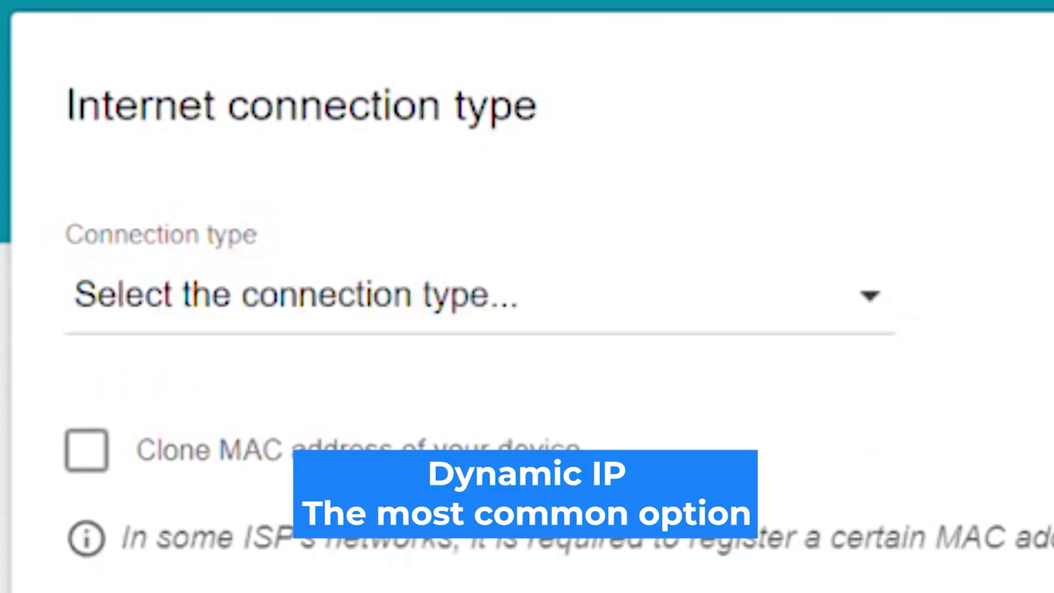
Choose Dynamic IPv4 as the Internet connection type
click(760, 304)
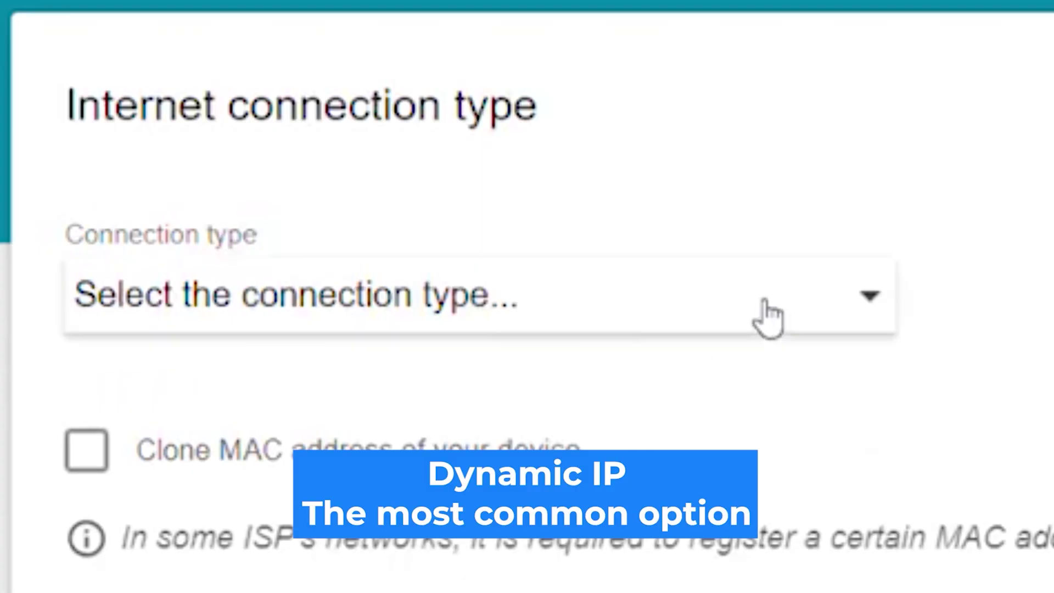
click(733, 368)
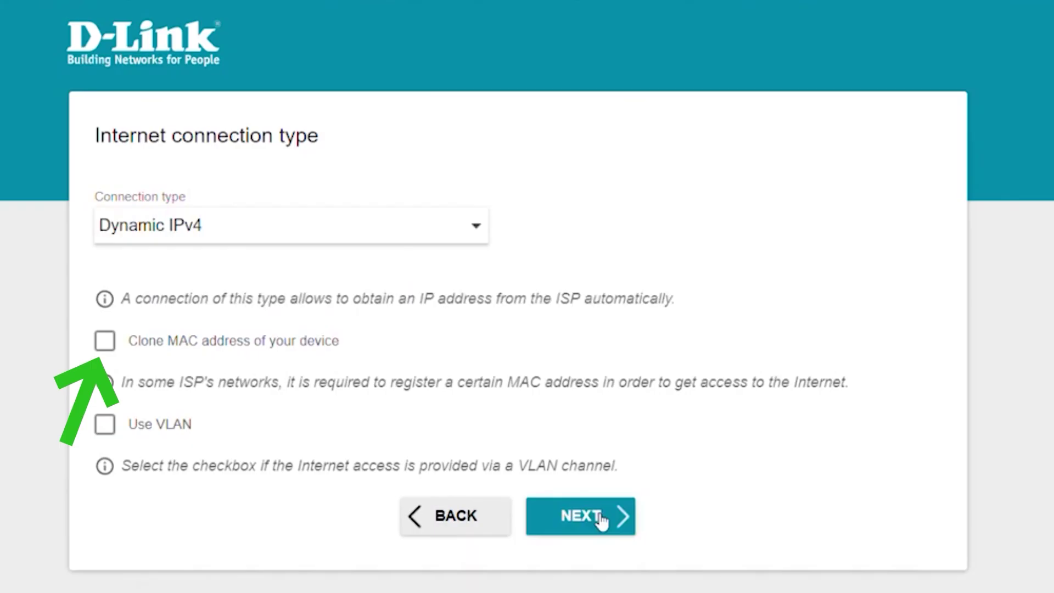
Rename the 2.4 GHz Wi-Fi network from DIR-825-bd18 to 'Change your Network Name'
click(602, 522)
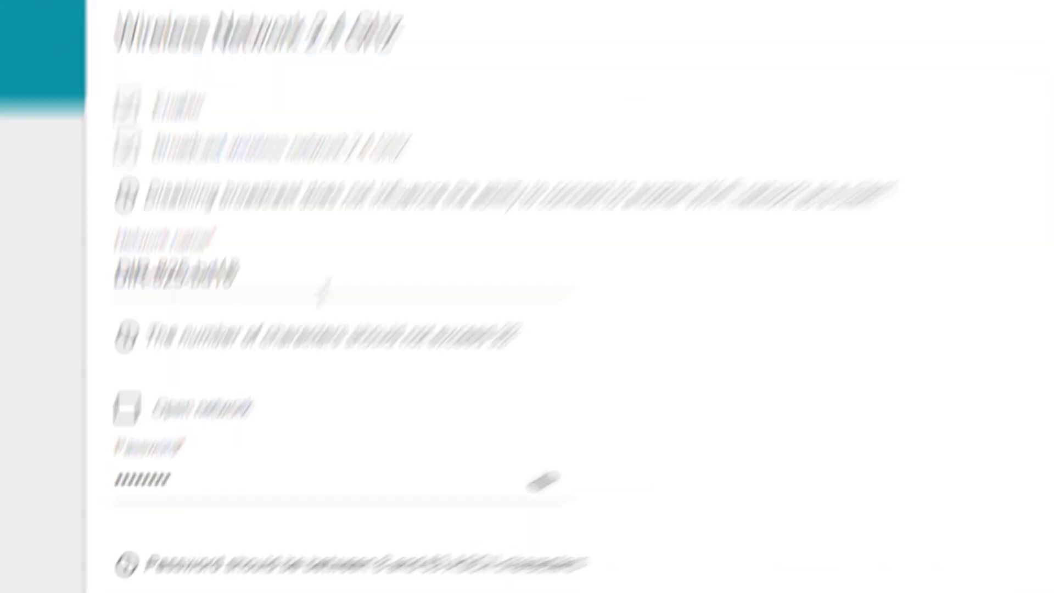
drag(276, 363, 90, 350)
key(BackSpace)
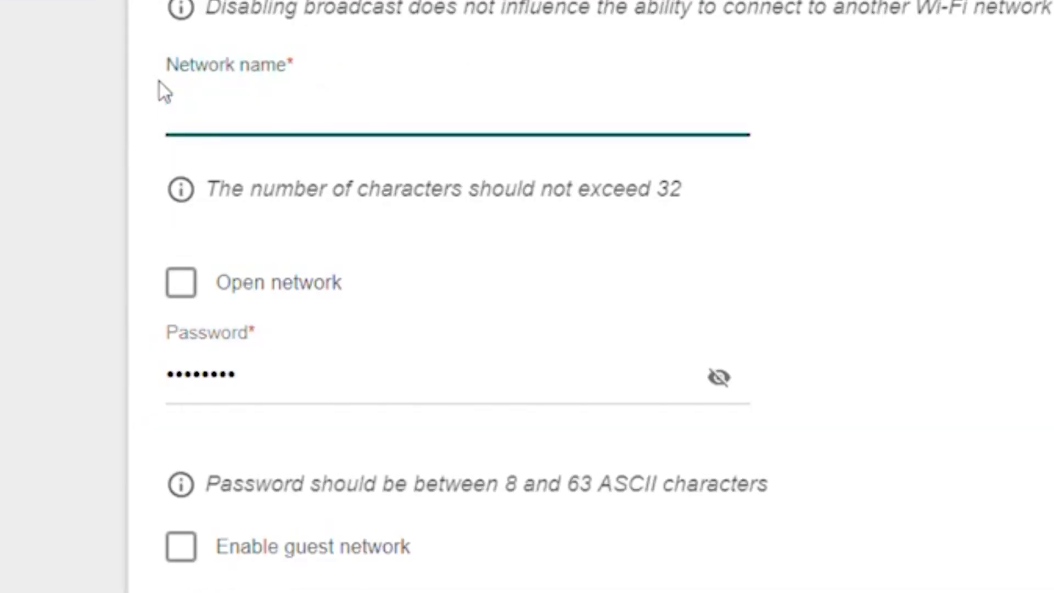
text(Change )
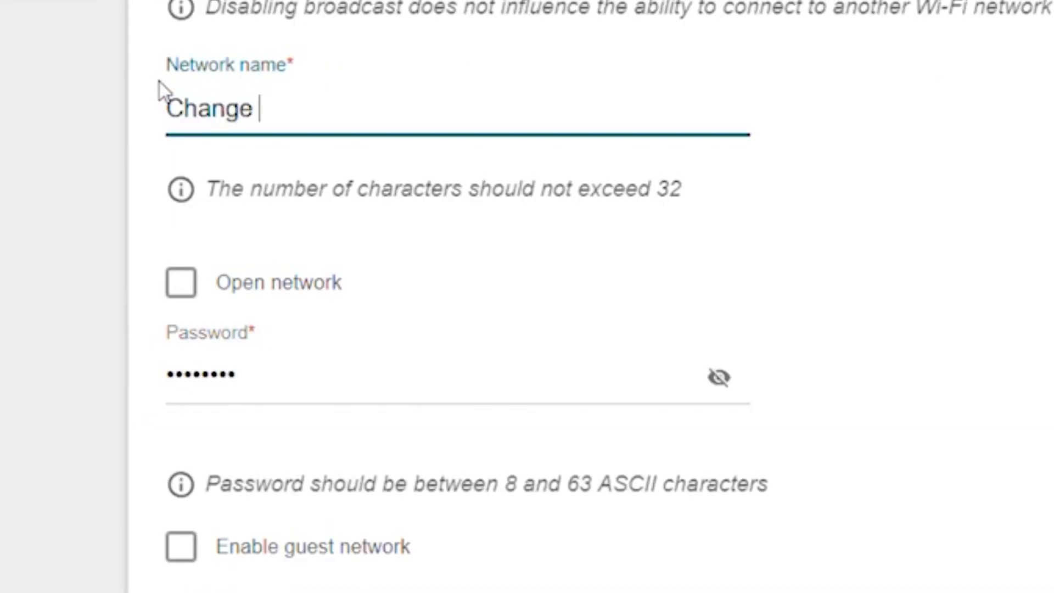
text(your Network Name)
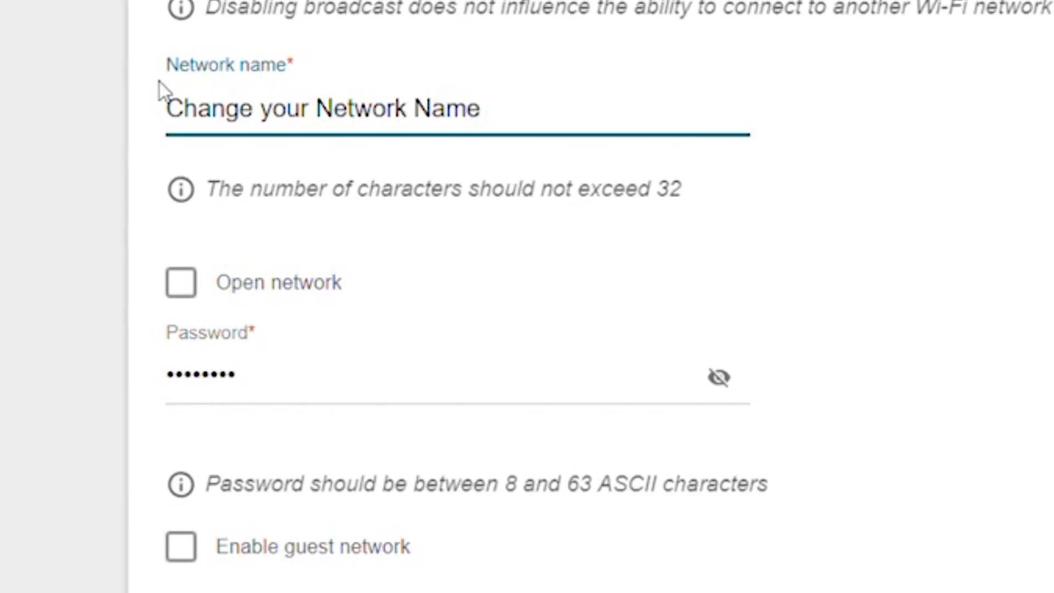
Replace the 2.4 GHz Wi-Fi password with a new one and check it
double_click(285, 406)
key(BackSpace)
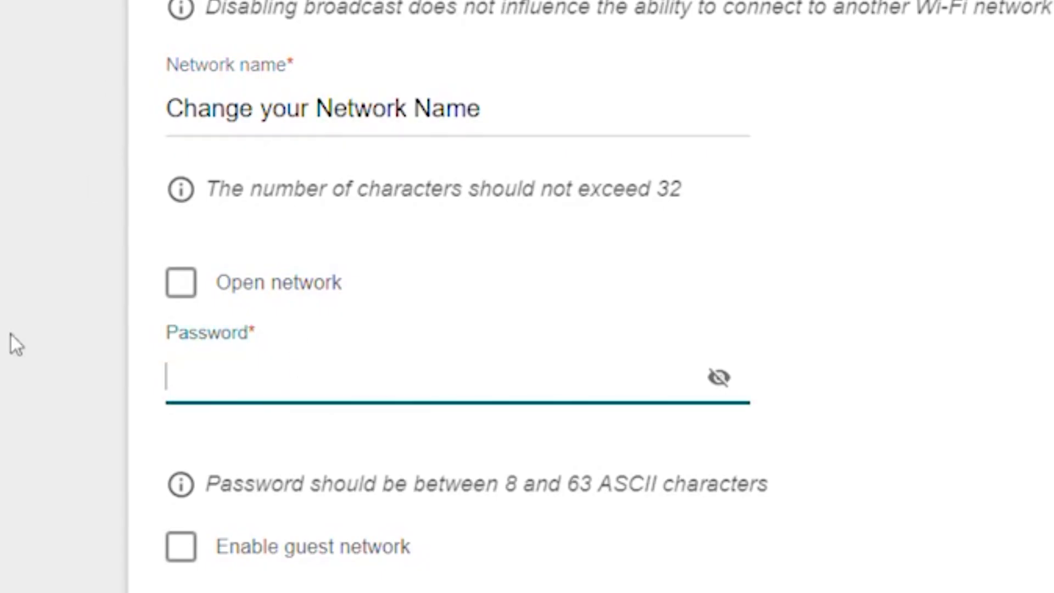
text(***************)
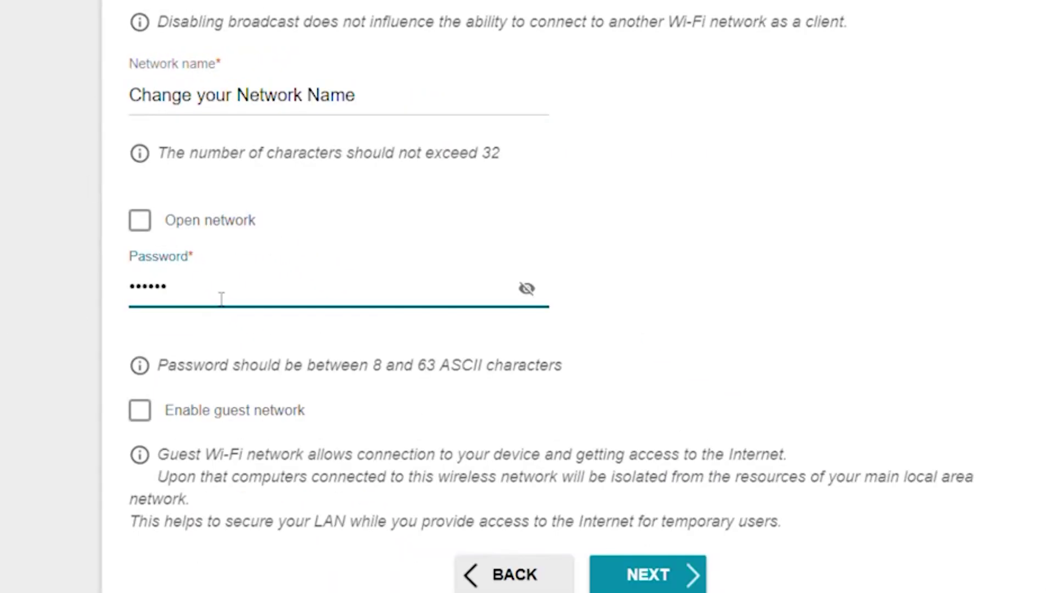
text(word)
click(527, 288)
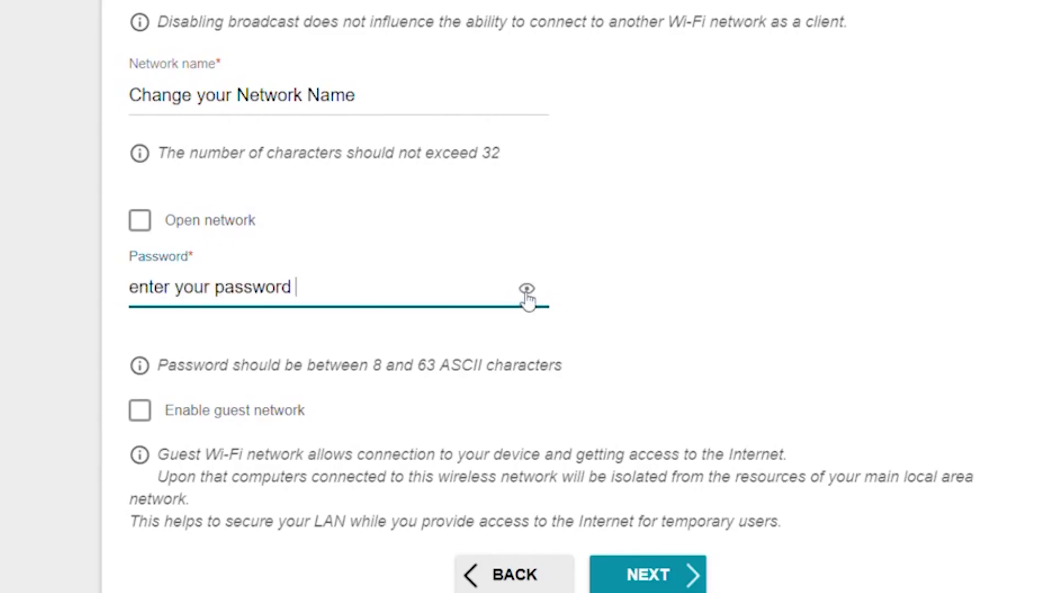
click(527, 289)
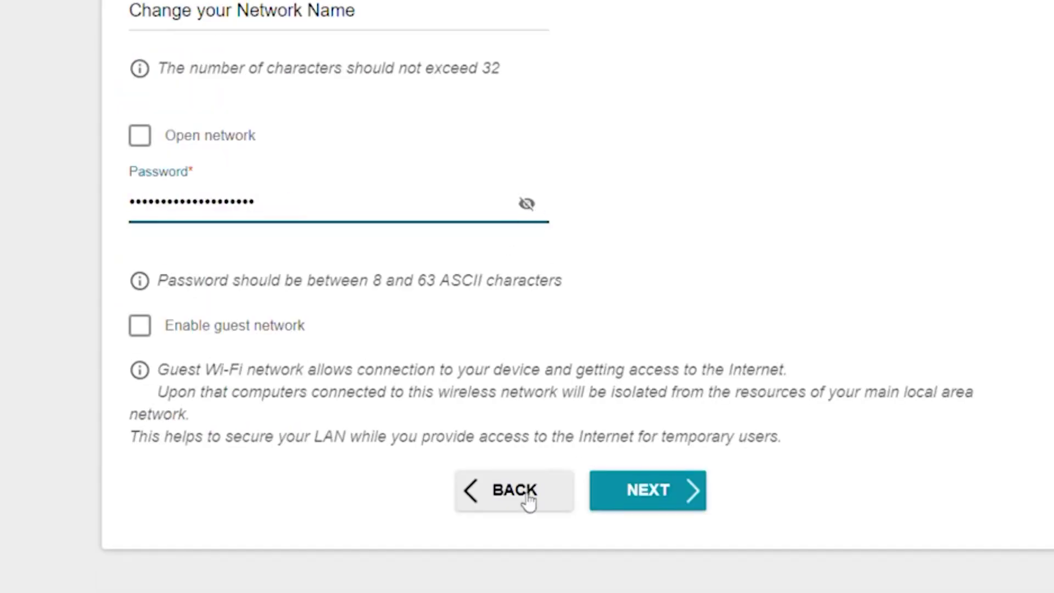
Rename the 5 GHz Wi-Fi network to 'Change your Network Name'
click(675, 503)
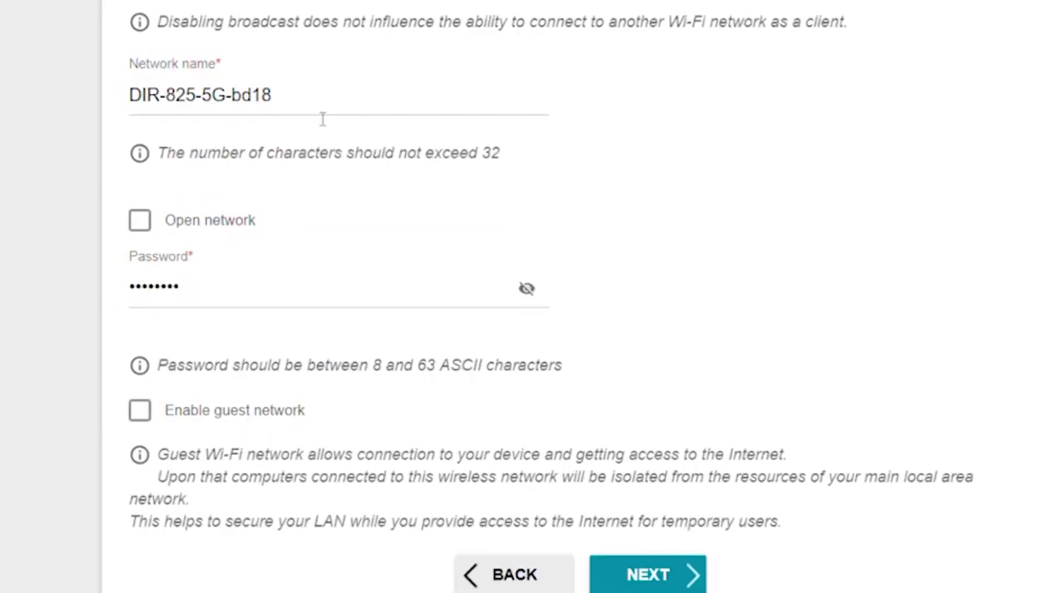
drag(464, 190, 224, 179)
text(Change your Network Name)
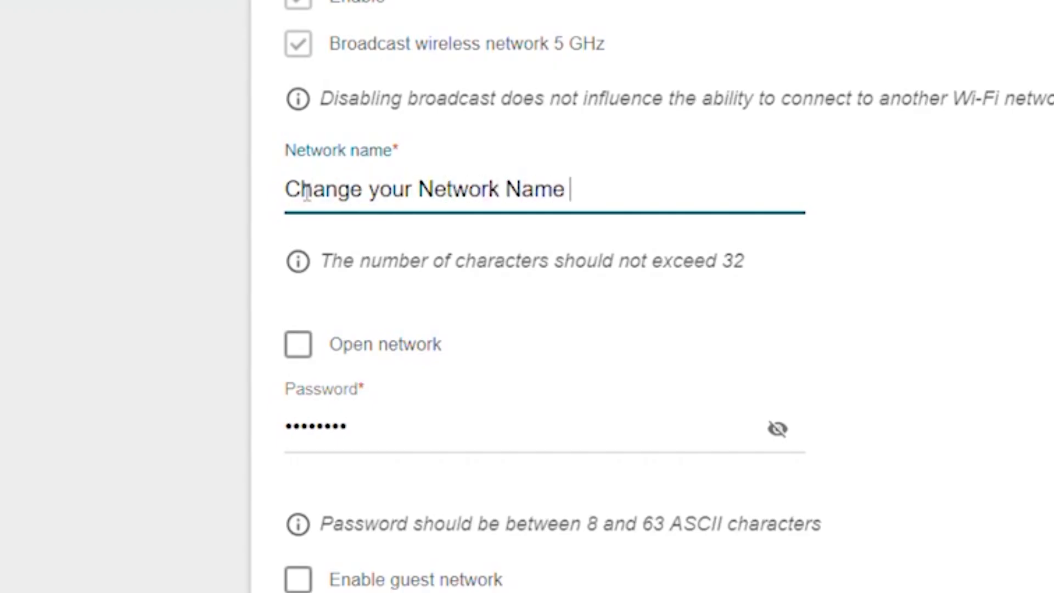
Replace the 5 GHz Wi-Fi password with a new one, verify it, and continue
key(Tab)
key(BackSpace)
text(Change your Password)
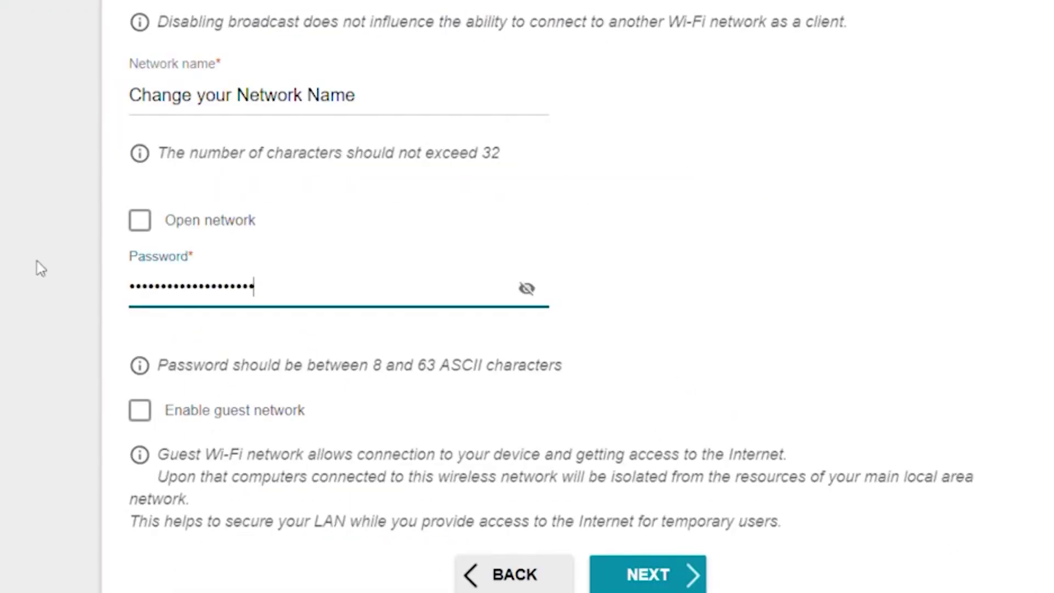
click(534, 292)
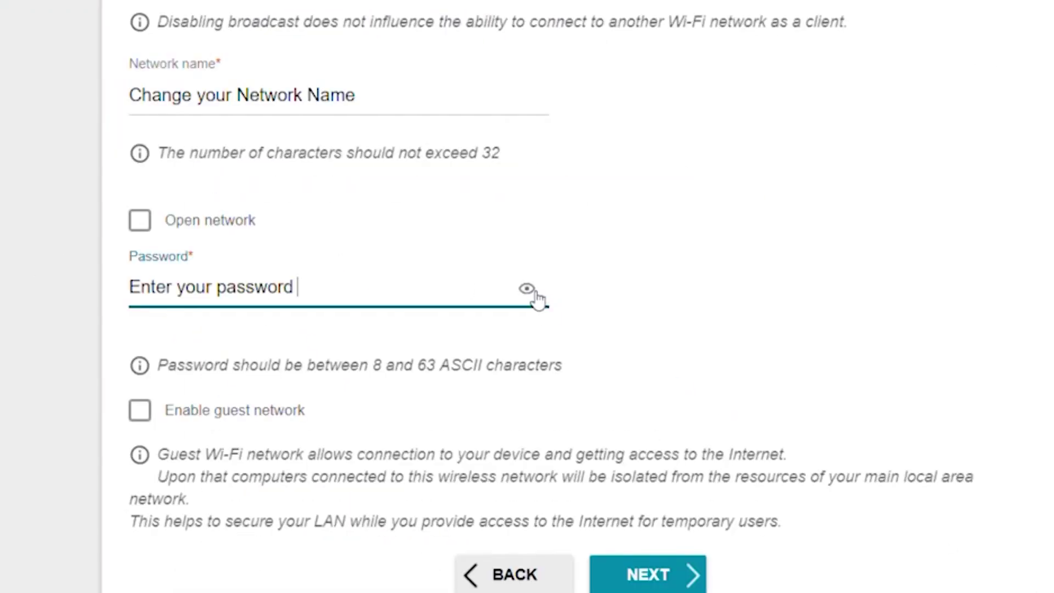
click(664, 576)
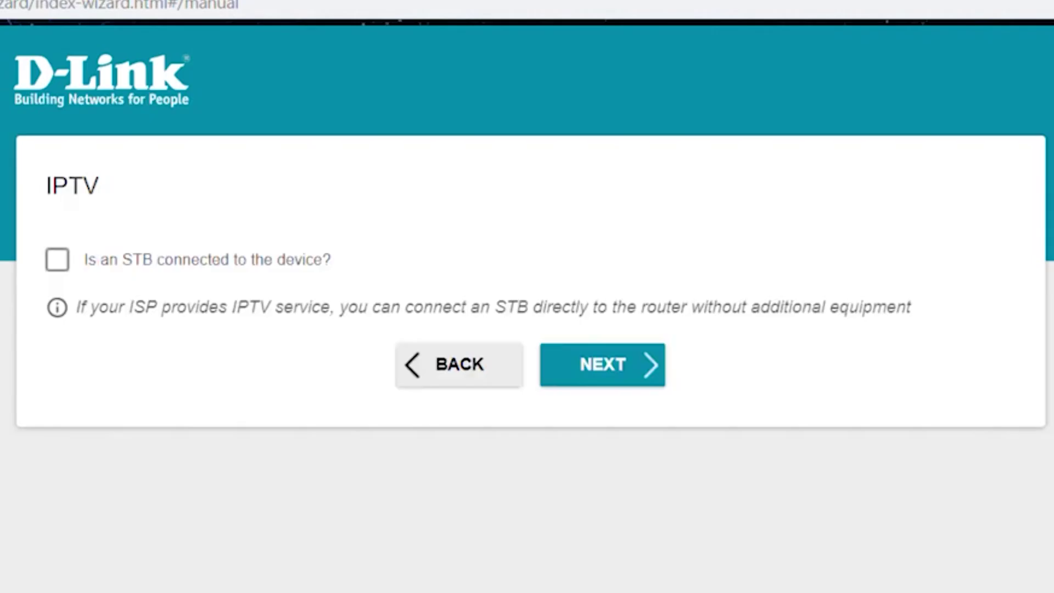
Skip IPTV and set a new web-interface admin password, checking it
click(594, 382)
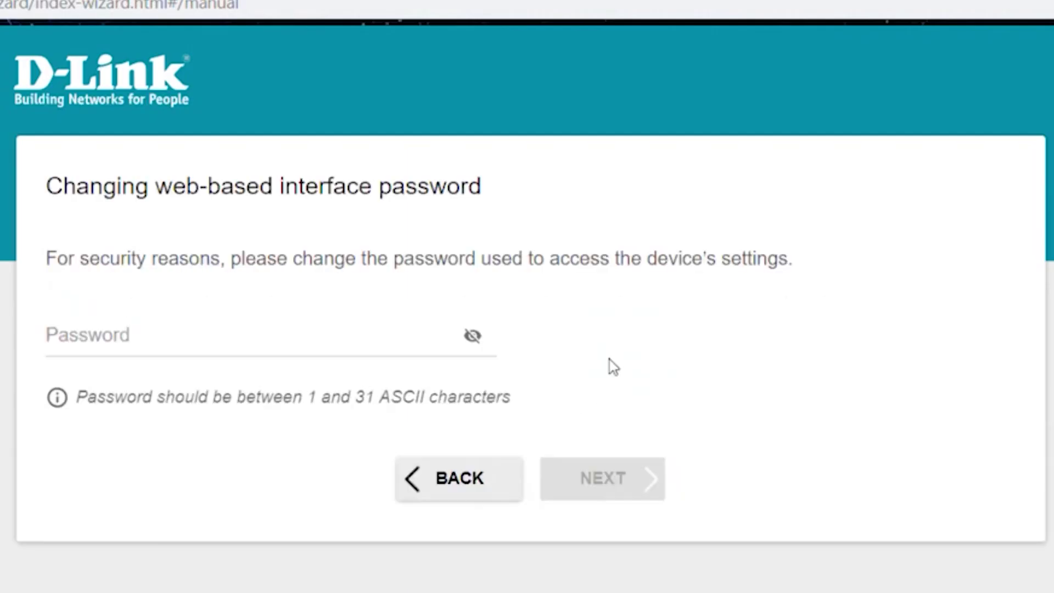
click(181, 341)
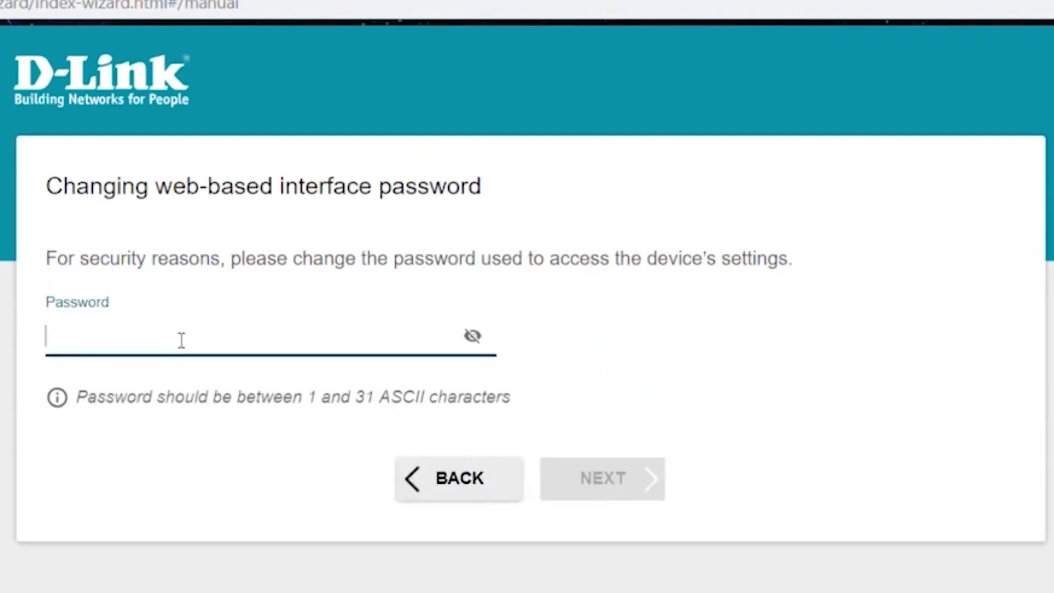
text(admin1)
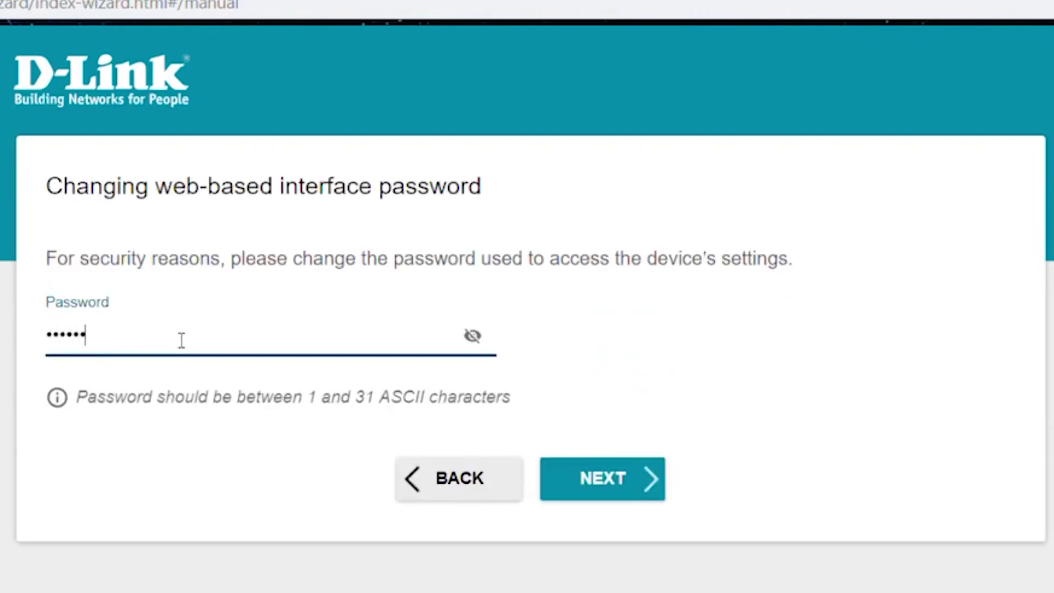
click(485, 343)
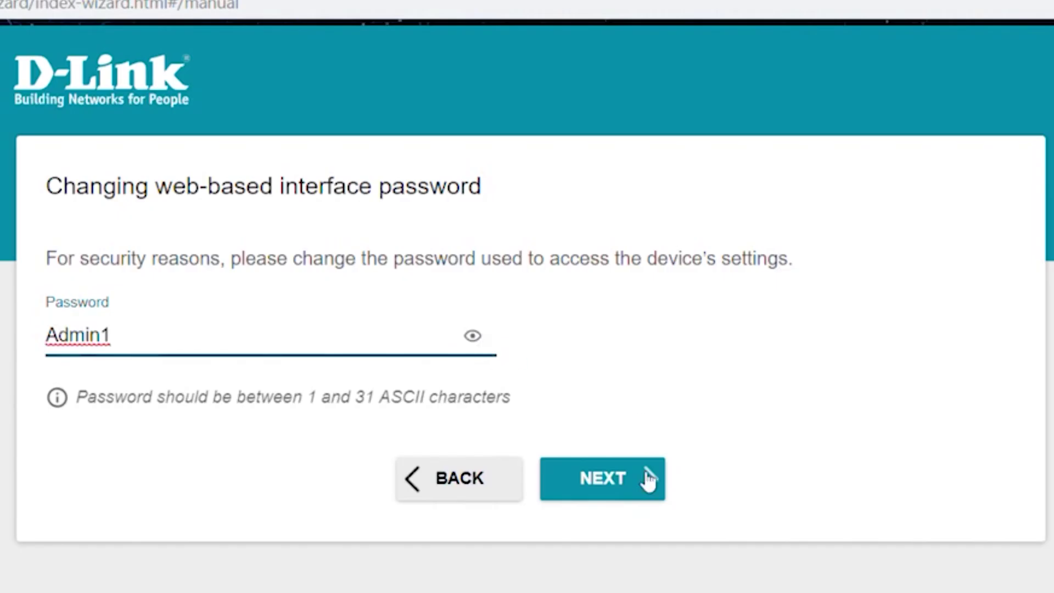
click(484, 335)
Review the wizard Summary and apply the settings to the router
click(645, 480)
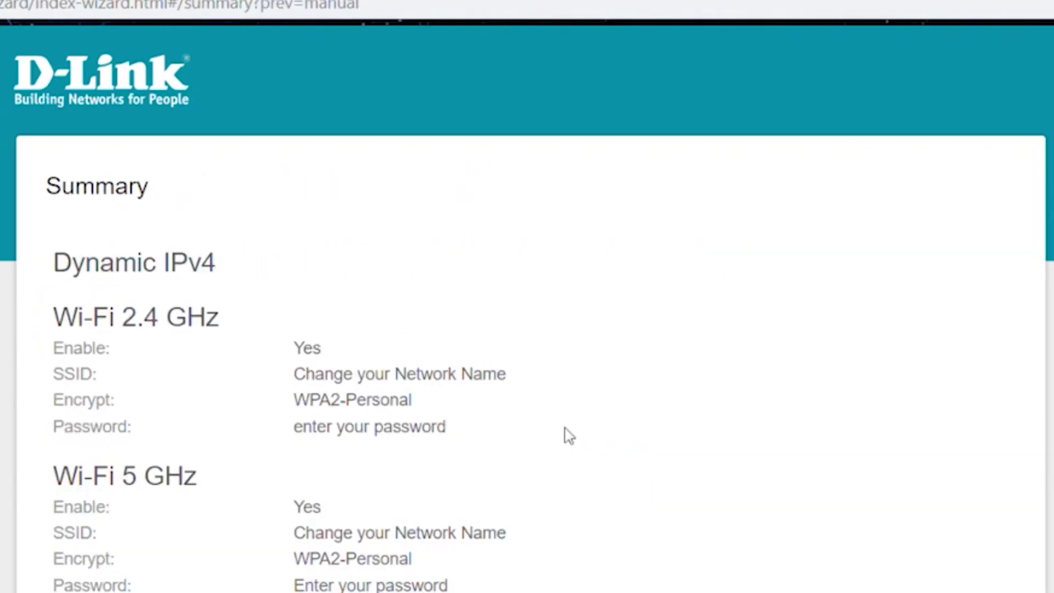
scroll(599, 324, down, 3)
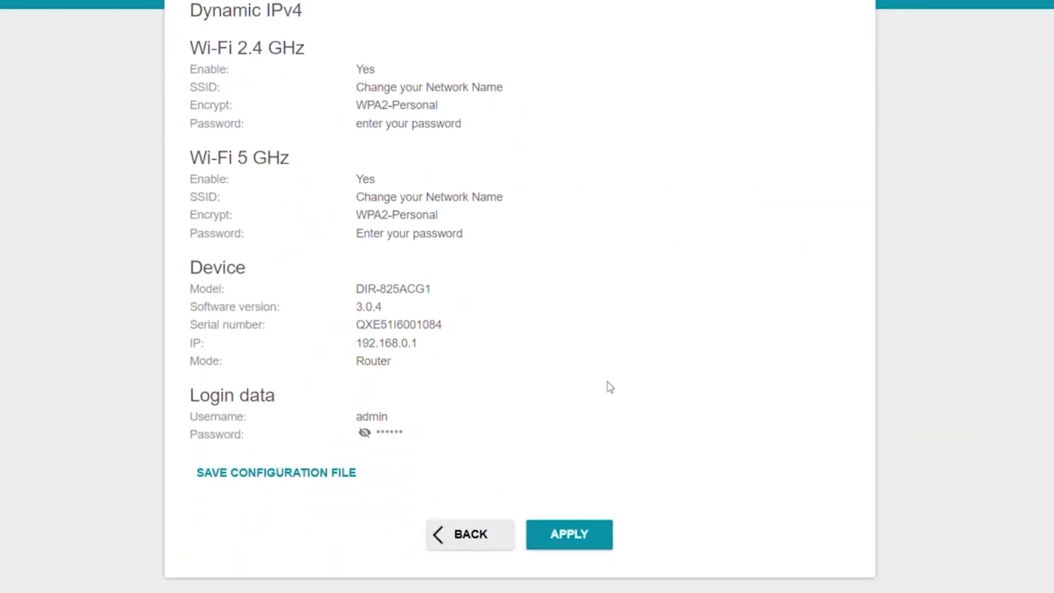
click(568, 543)
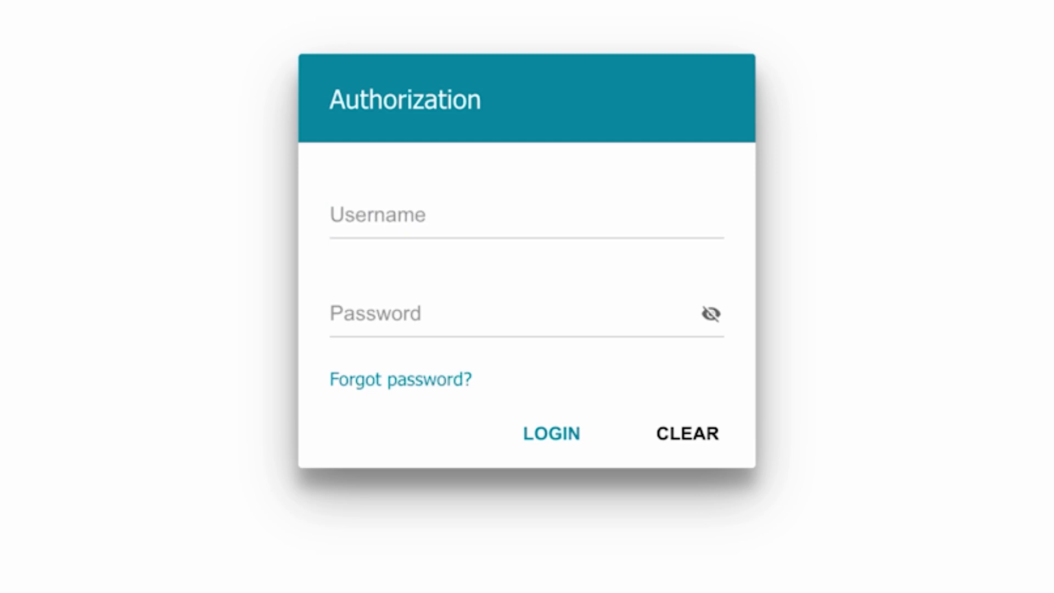
Sign in as admin with the new admin password
click(478, 205)
text(admin)
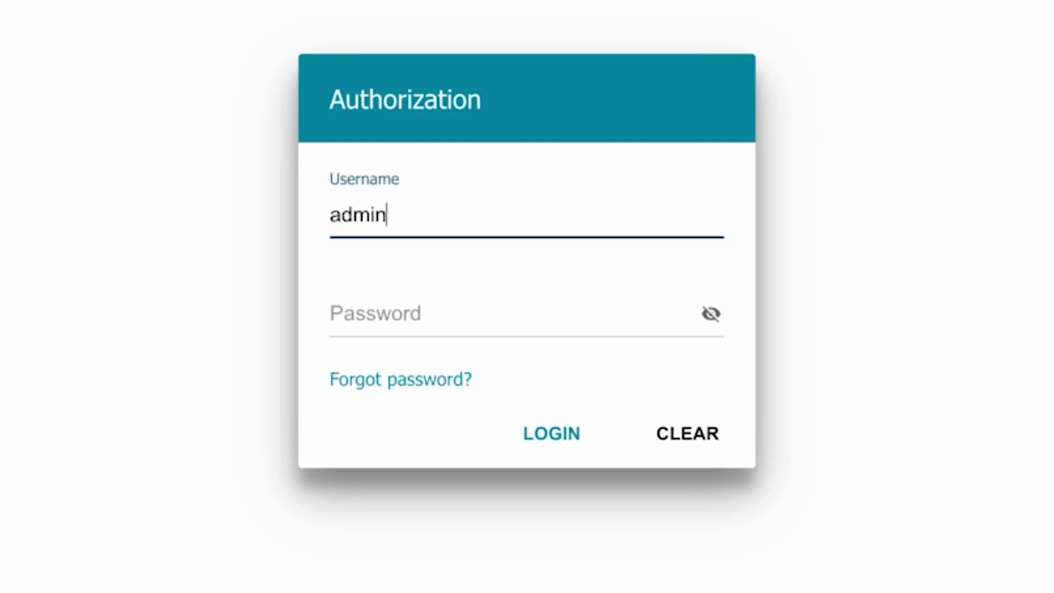
click(390, 315)
text(admin)
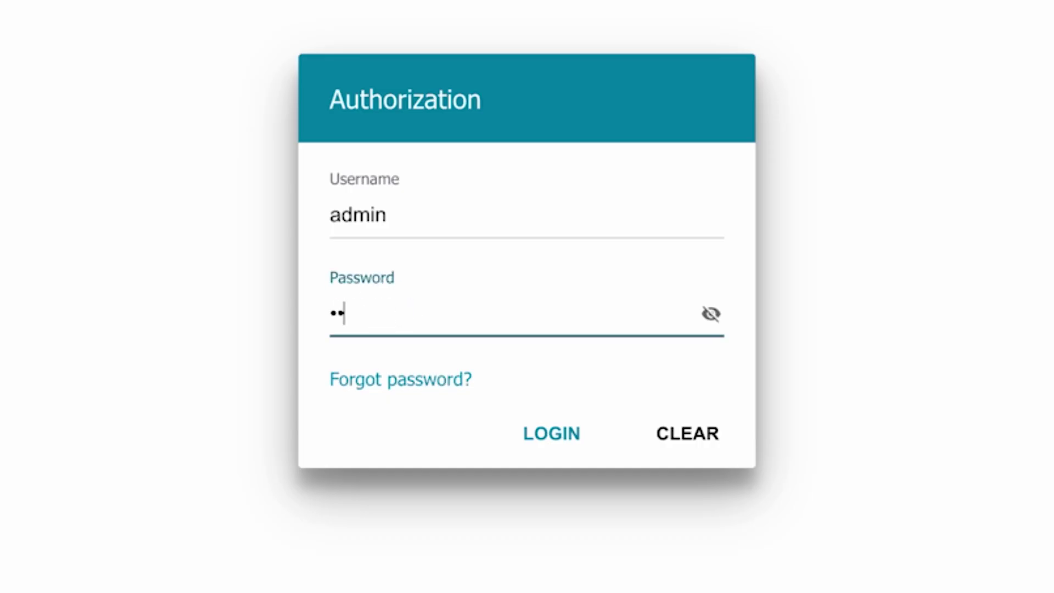
text(123)
click(530, 433)
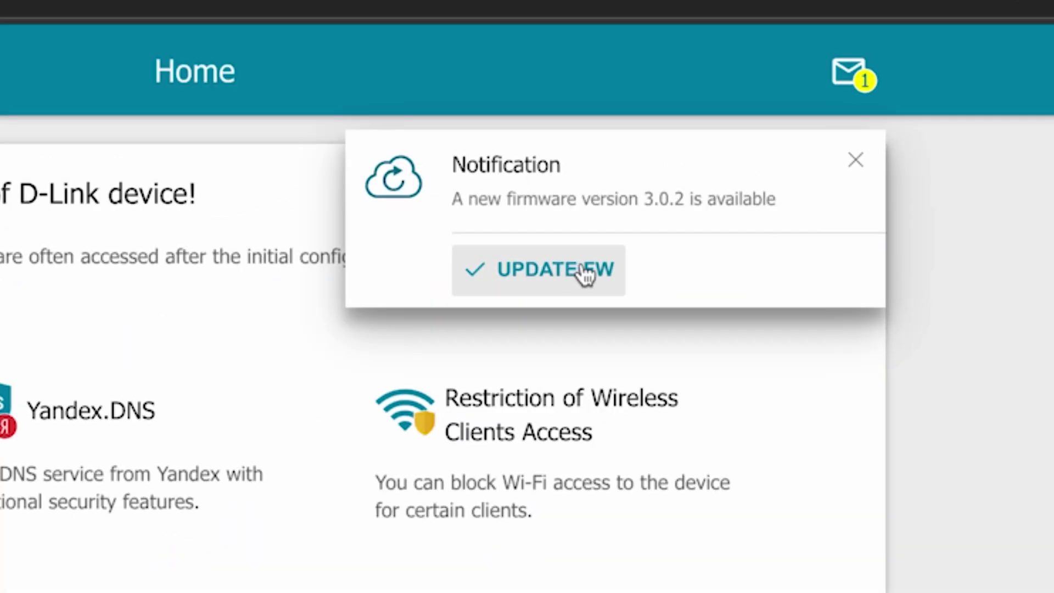
Dismiss the notification and start the confirmed update to firmware 3.0.2 from the notifications page
click(852, 167)
click(856, 75)
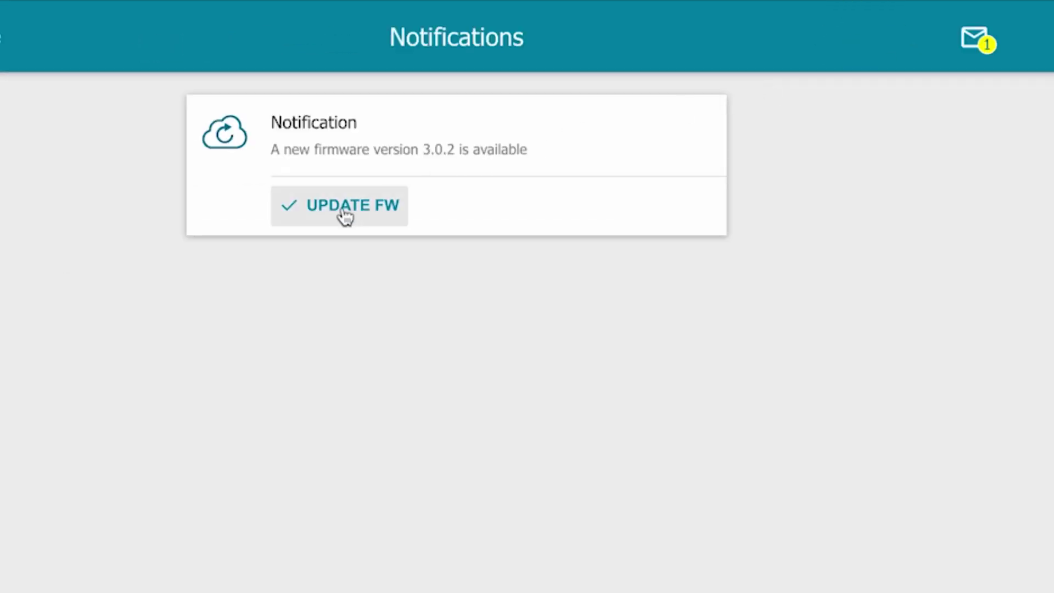
click(345, 216)
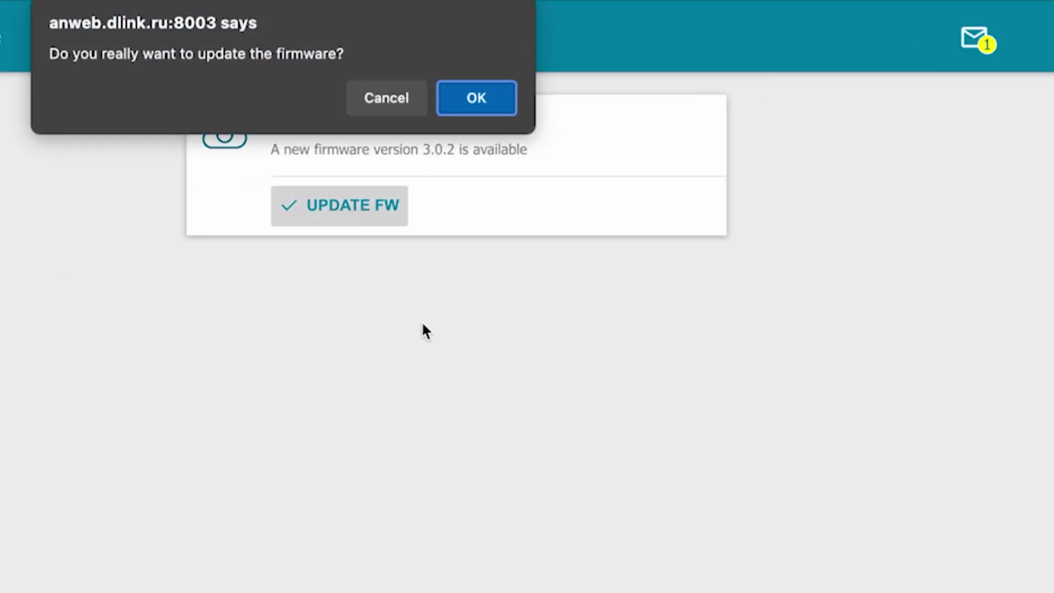
click(470, 100)
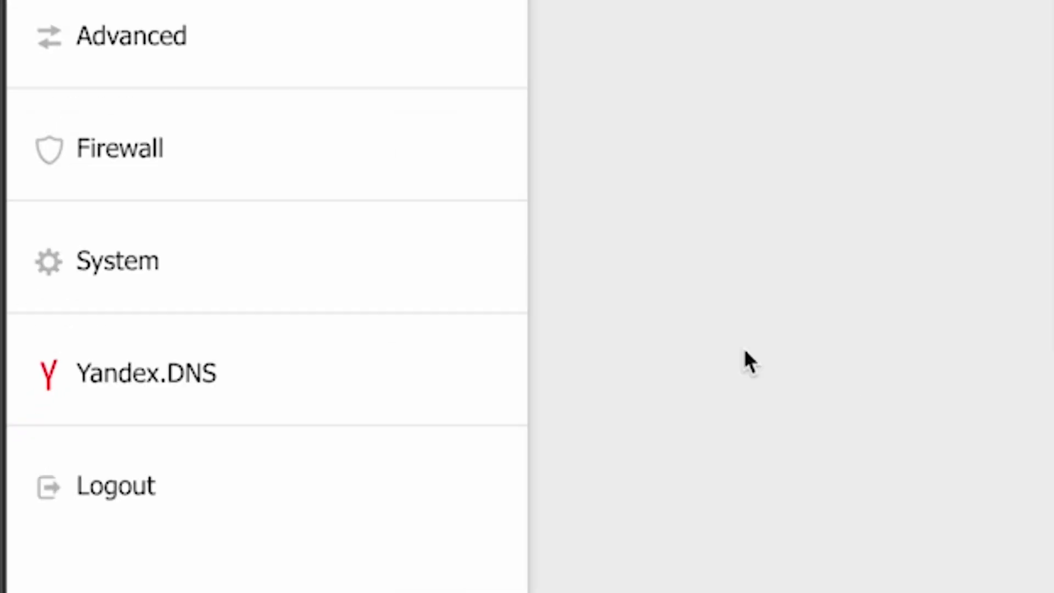
Reboot the router from the System > Configuration page and confirm the restart
click(127, 278)
scroll(357, 433, down, 3)
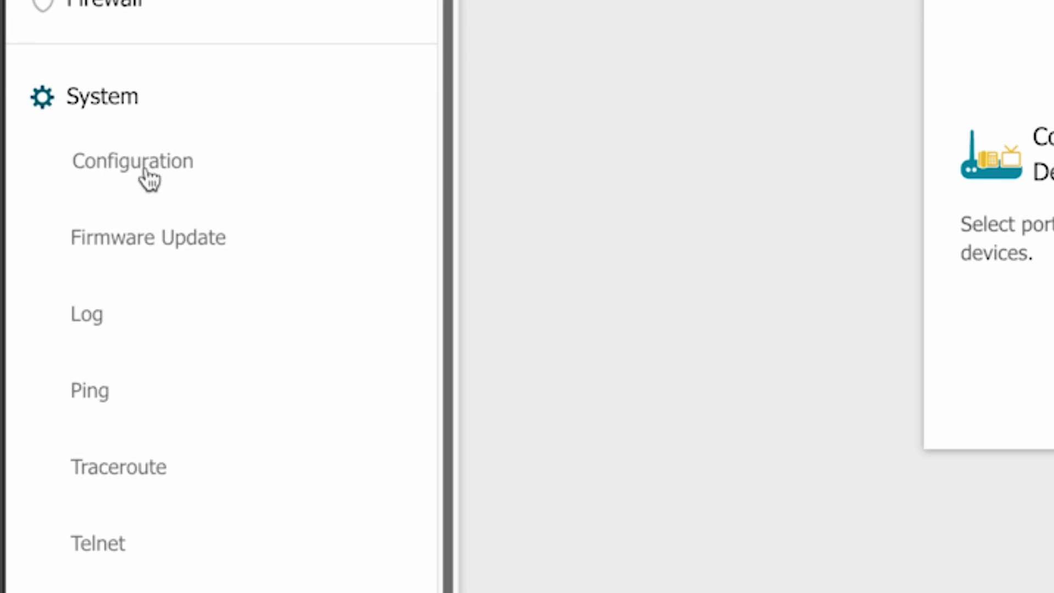
click(145, 170)
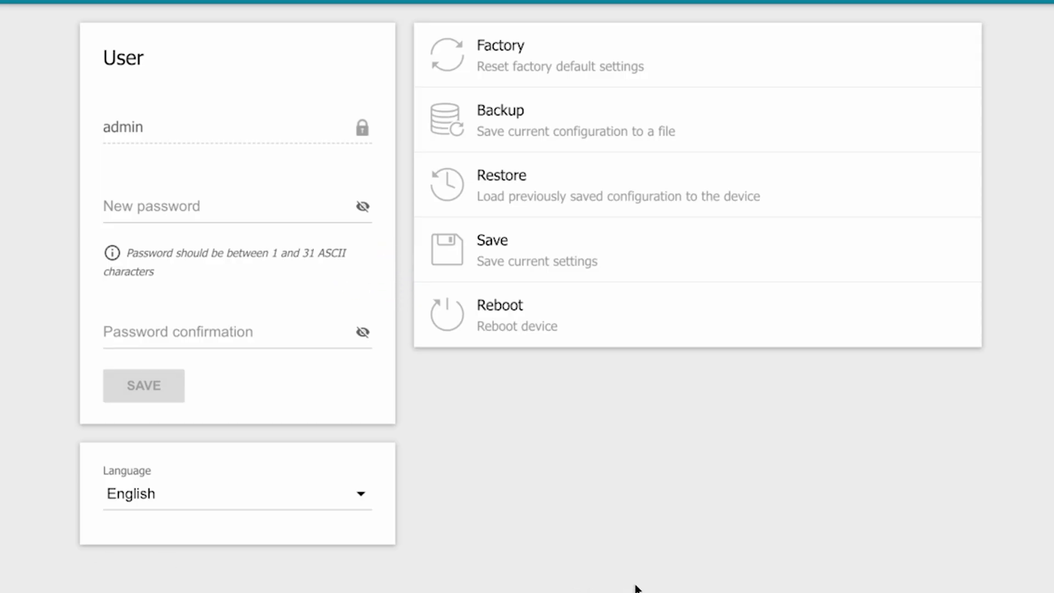
click(528, 327)
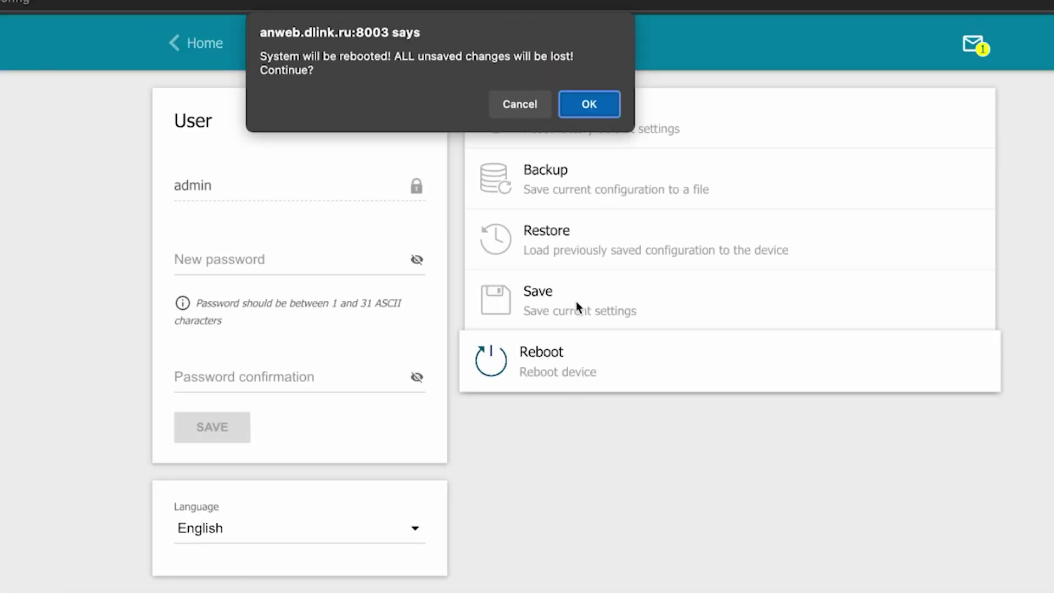
click(587, 105)
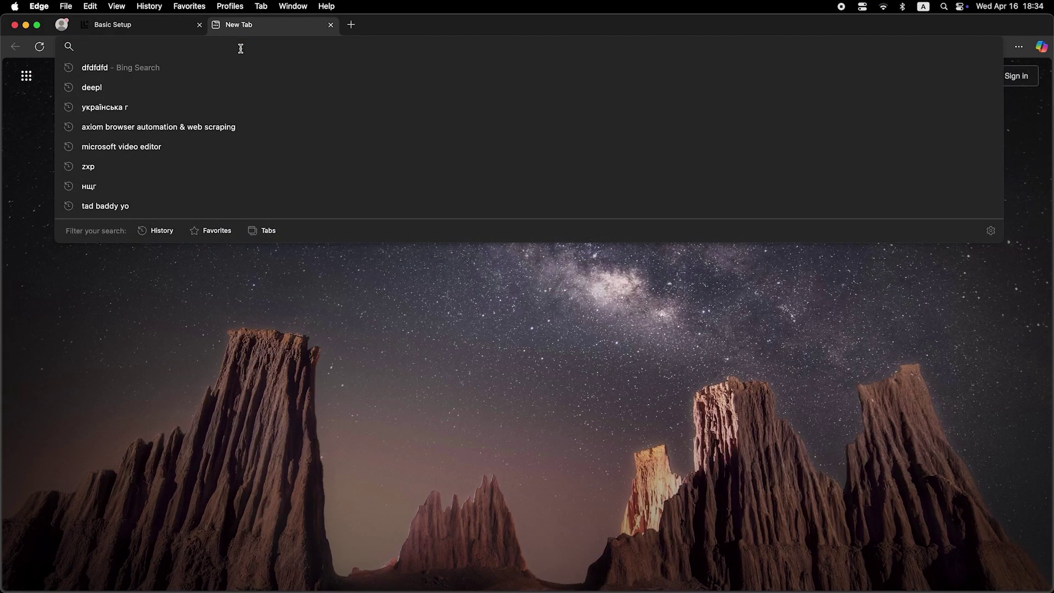
Search for 'dfdfdfdf' from the new tab's address bar
text(dfdfdfdf)
key(Return)
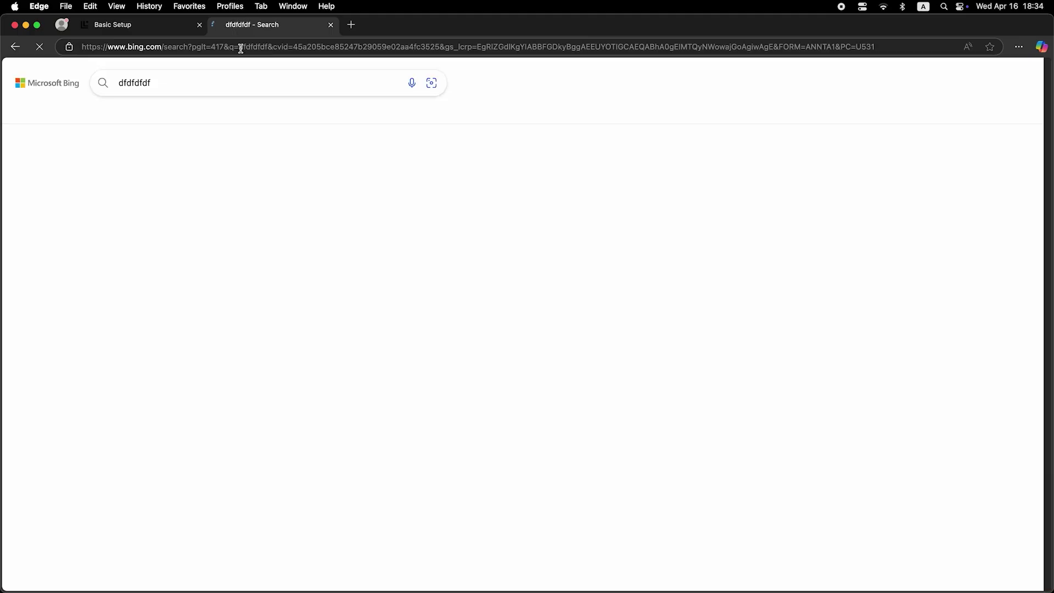